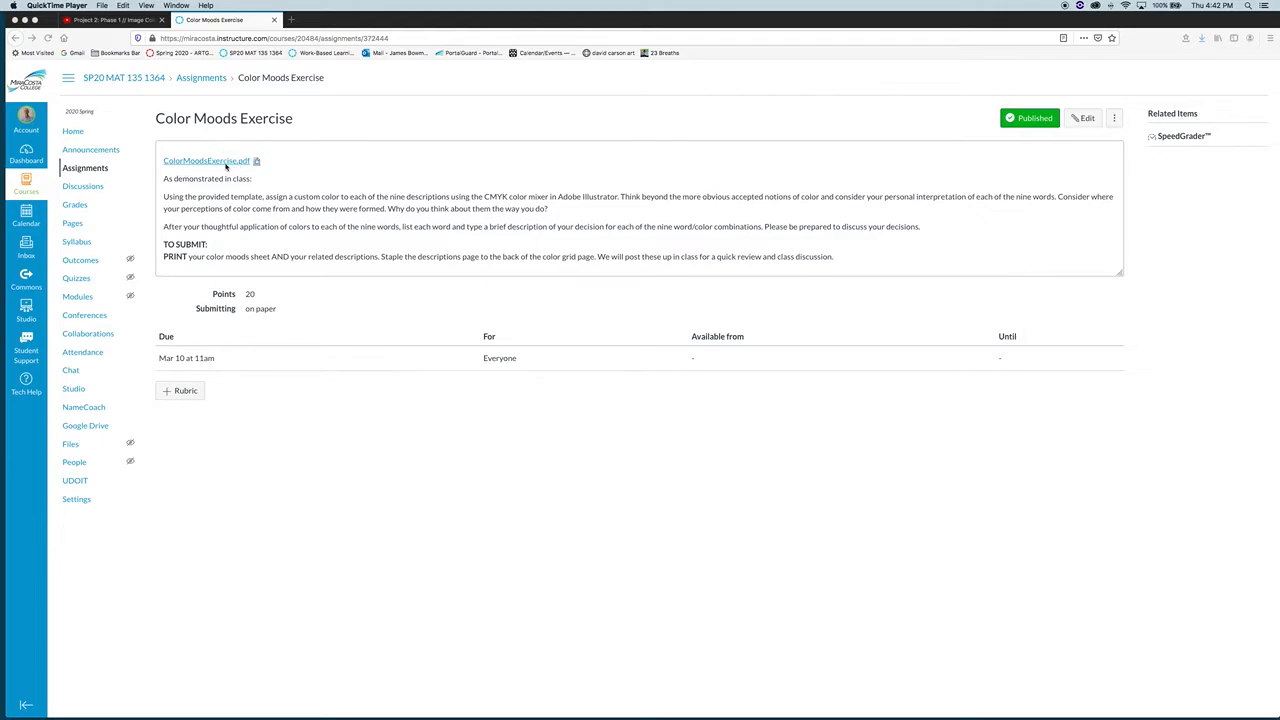
pyautogui.click(312, 141)
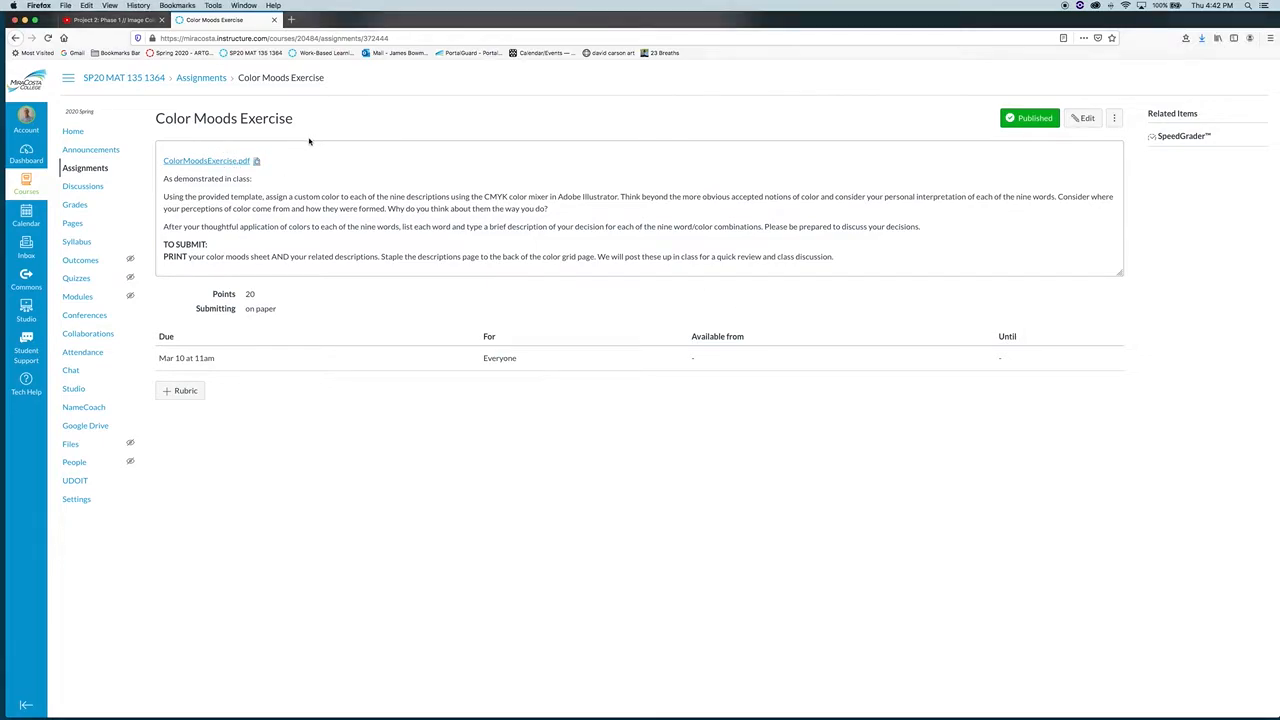
pyautogui.click(215, 163)
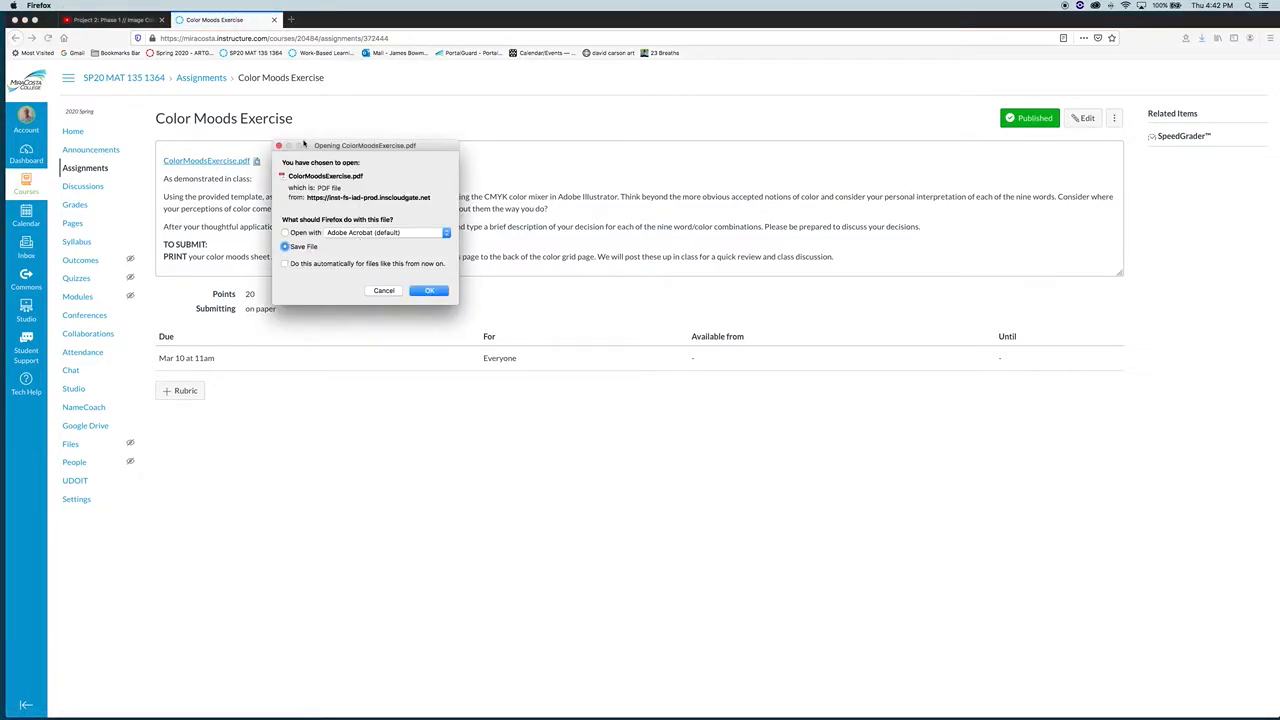
pyautogui.moveTo(305, 143); pyautogui.dragTo(321, 140)
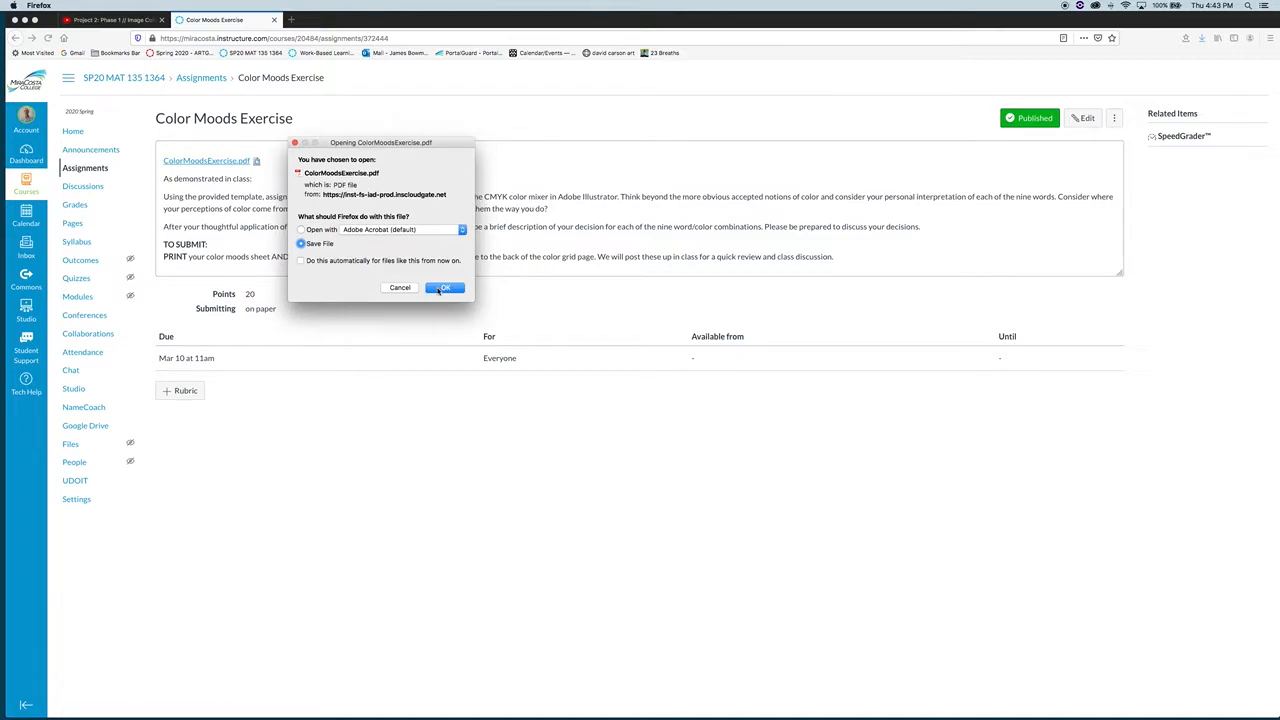
pyautogui.click(406, 289)
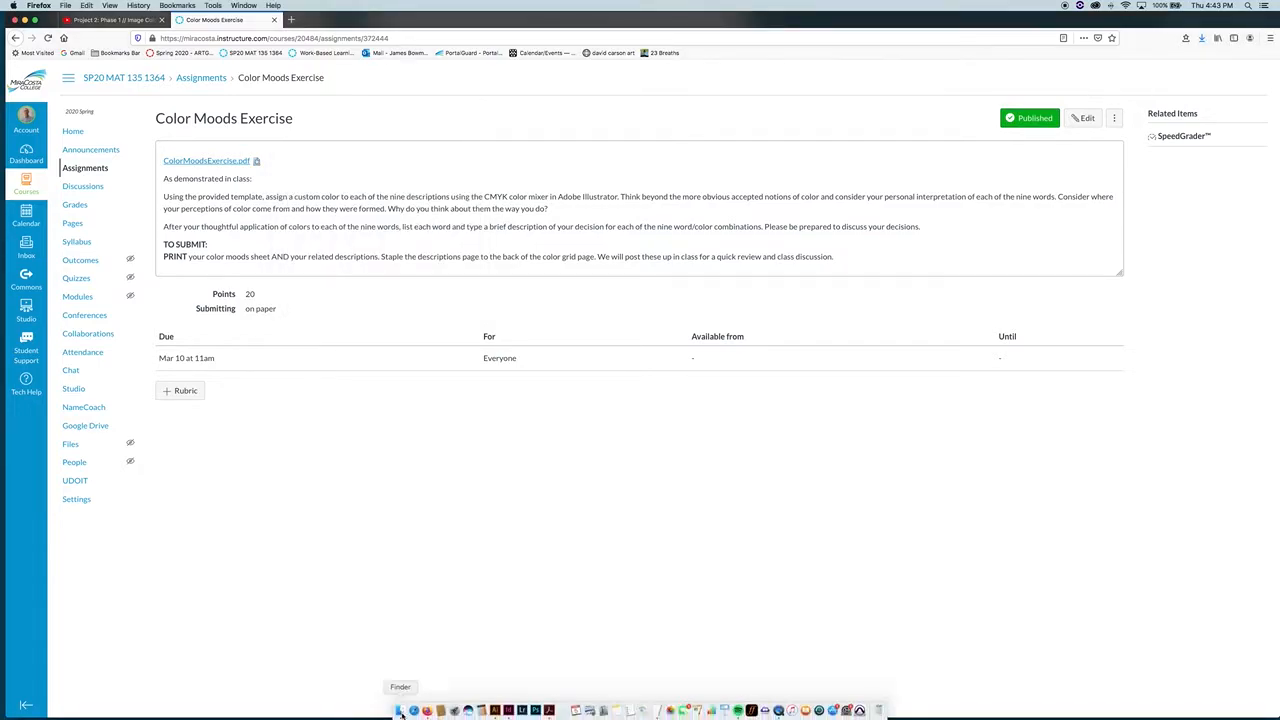
# Open ColorMoodsExercise.pdf from Finder in Illustrator and float the docked panel group beside the artboard
pyautogui.click(401, 712)
pyautogui.moveTo(512, 53); pyautogui.dragTo(495, 710)
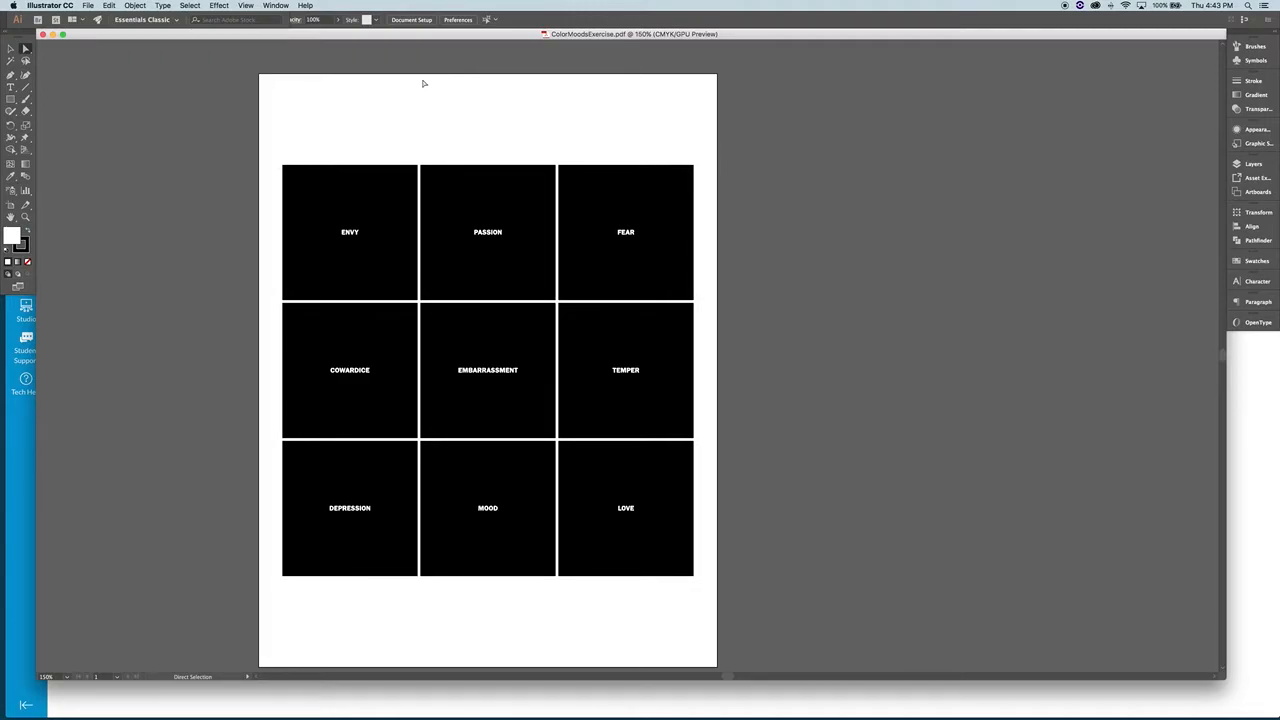
pyautogui.hscroll(-4, 424, 84)
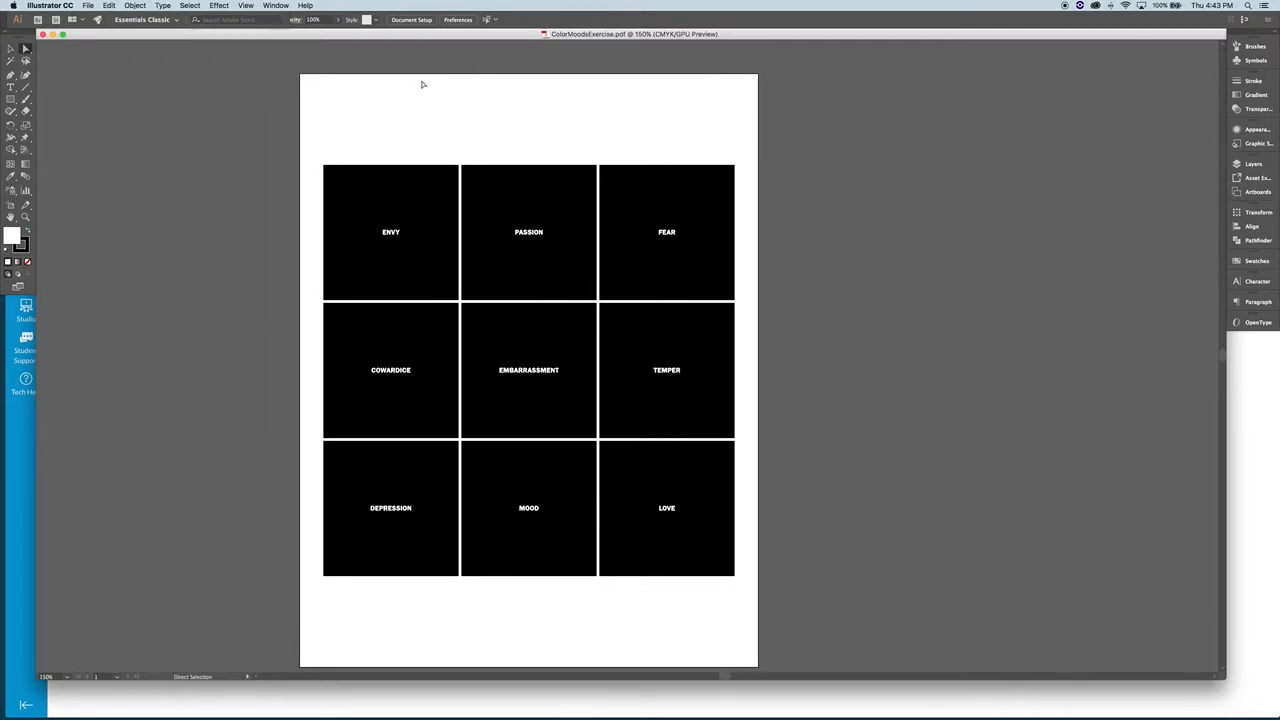
pyautogui.hscroll(6, 410, 102)
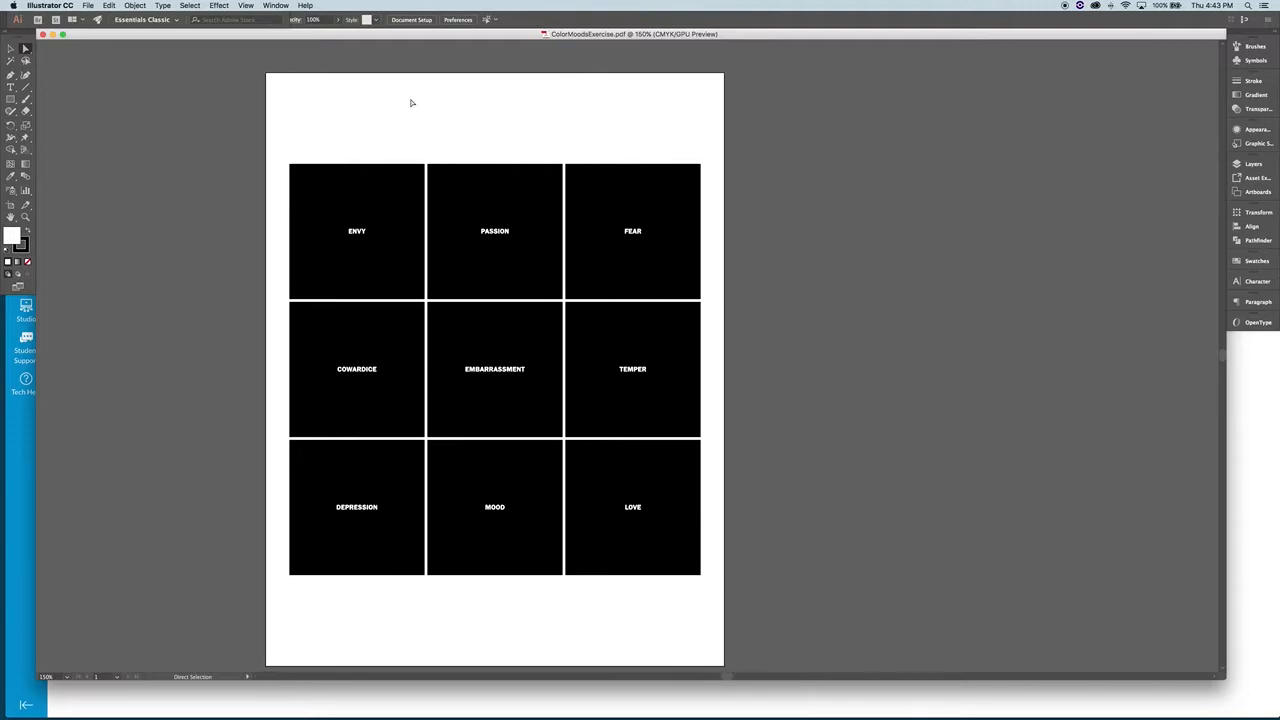
pyautogui.moveTo(1244, 38)
pyautogui.mouseDown()
pyautogui.moveTo(868, 83)
pyautogui.moveTo(875, 65)
pyautogui.mouseUp()
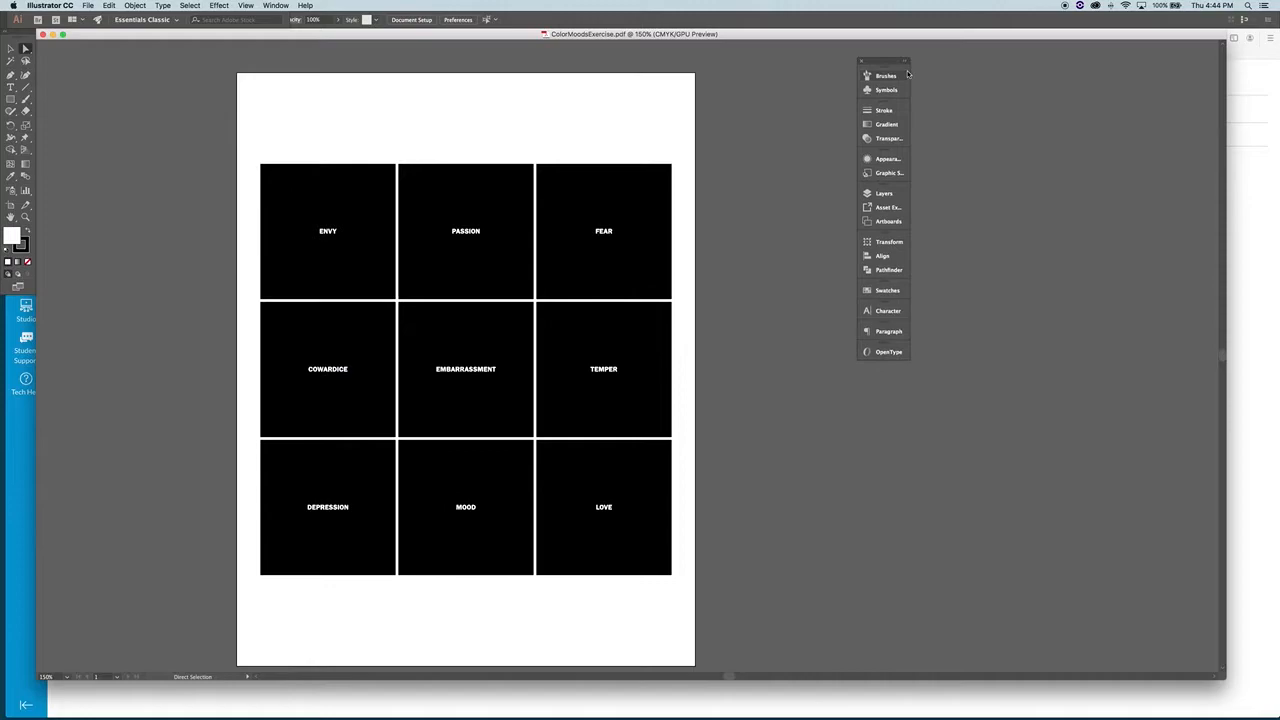
pyautogui.hscroll(-1, 823, 95)
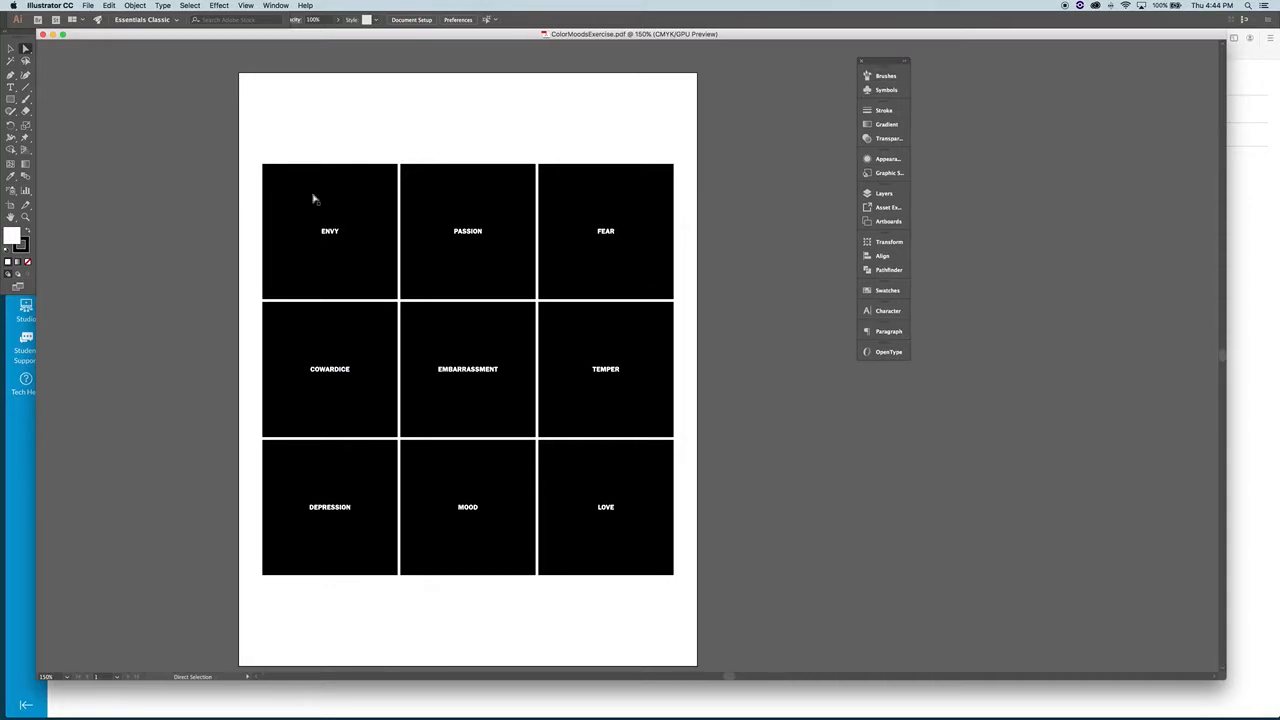
# Examine the separate word squares of the grid by selecting them one after another with the Selection tool
pyautogui.click(10, 48)
pyautogui.click(333, 233)
pyautogui.click(473, 237)
pyautogui.click(603, 222)
pyautogui.click(543, 378)
pyautogui.click(501, 392)
pyautogui.click(338, 372)
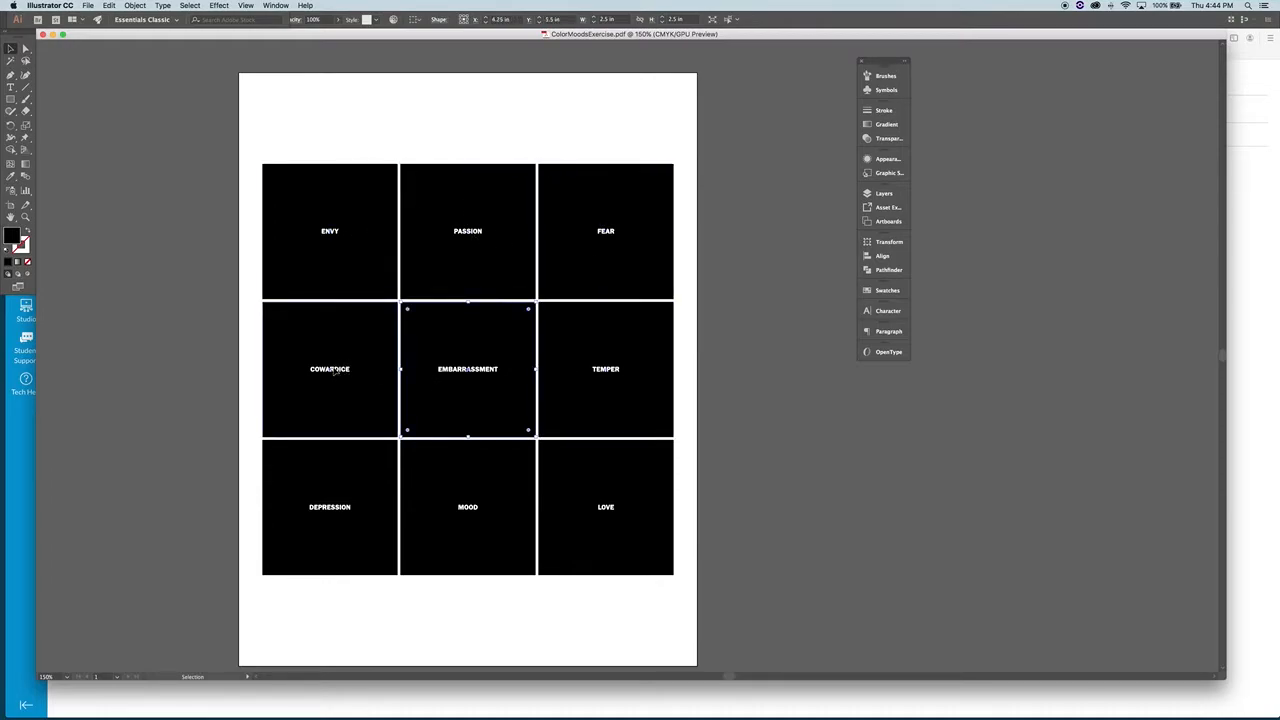
pyautogui.click(334, 232)
pyautogui.click(500, 237)
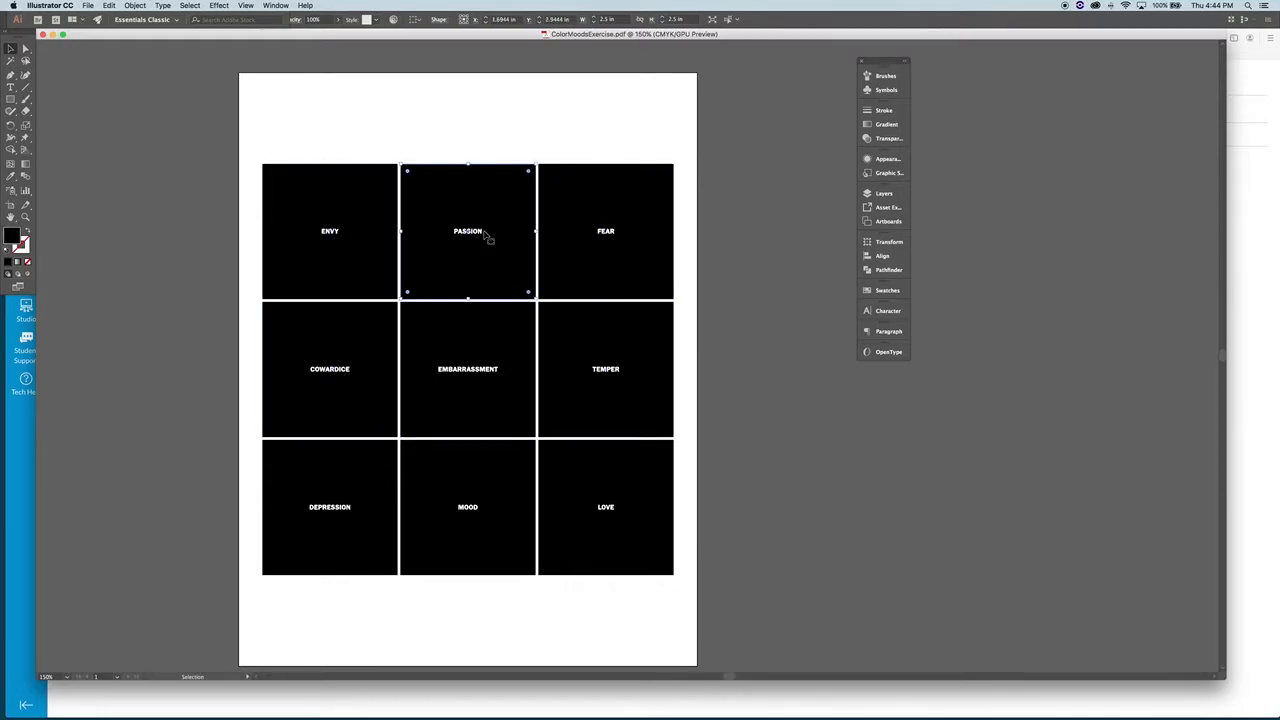
pyautogui.click(603, 238)
pyautogui.click(490, 373)
pyautogui.click(592, 368)
pyautogui.hscroll(-2, 473, 243)
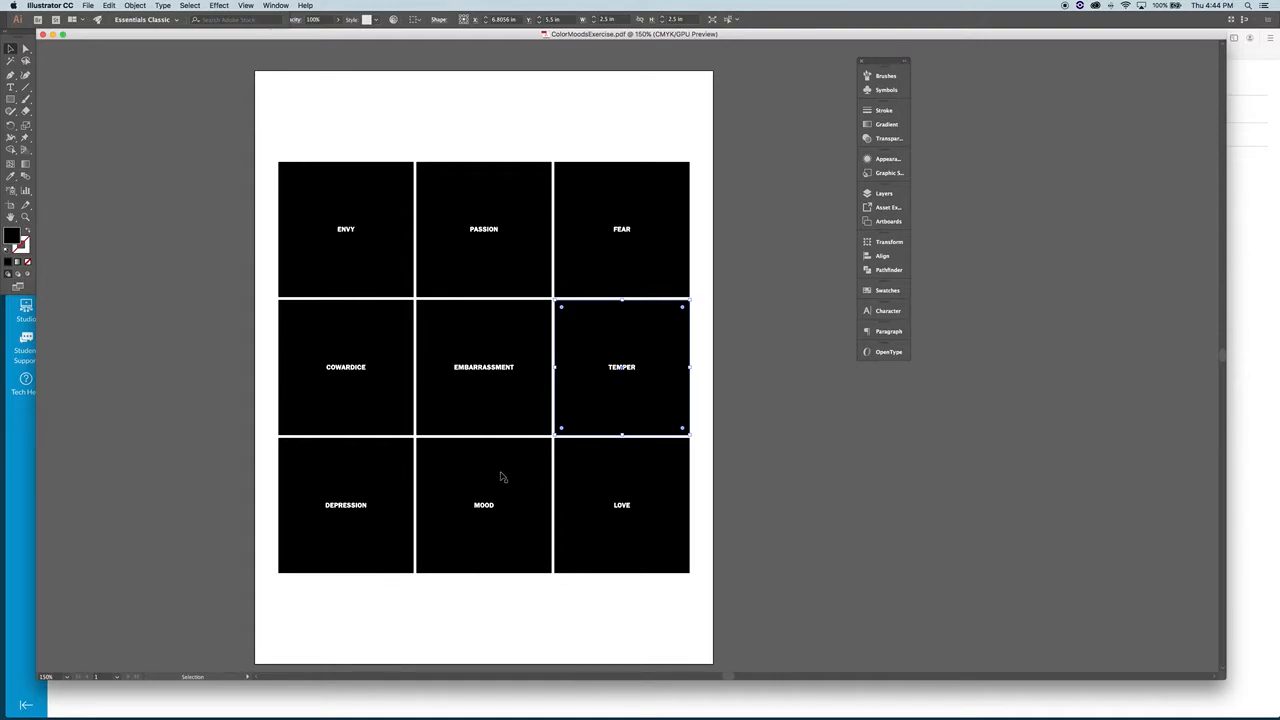
pyautogui.click(346, 233)
pyautogui.click(491, 190)
pyautogui.click(617, 195)
pyautogui.click(377, 328)
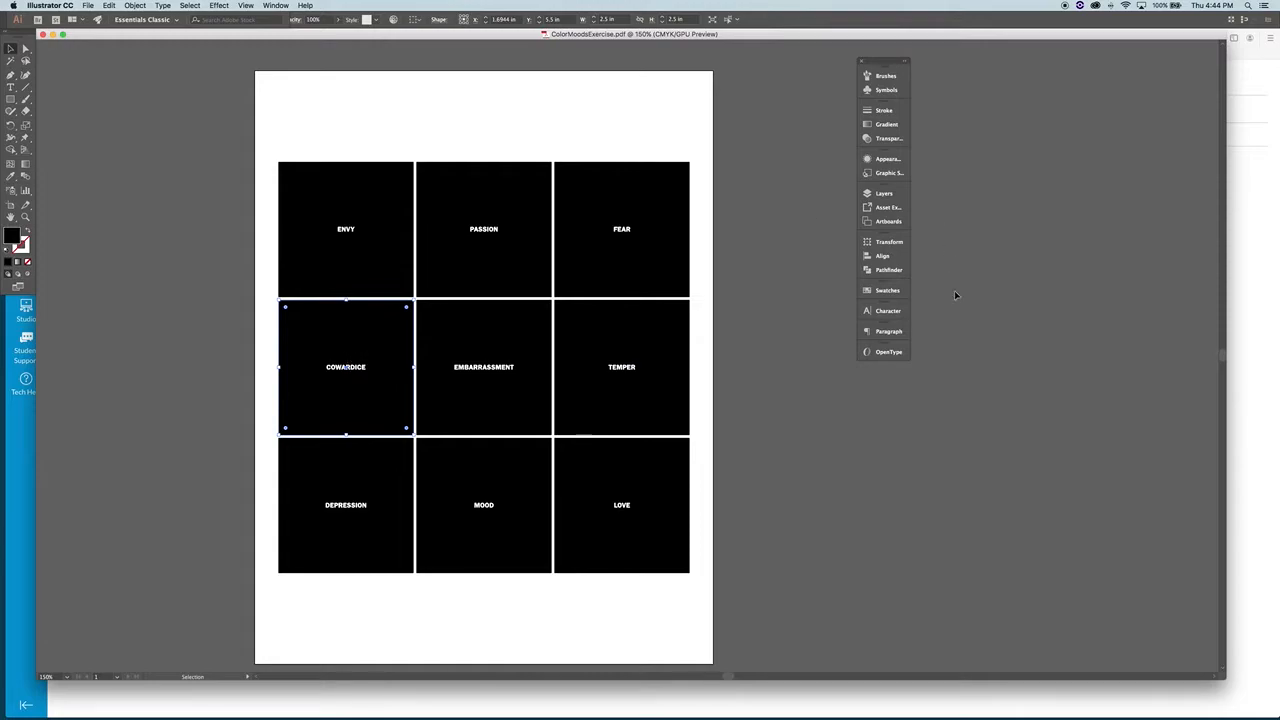
# Show the Swatches panel and make it taller
pyautogui.click(886, 290)
pyautogui.moveTo(849, 351); pyautogui.dragTo(851, 461)
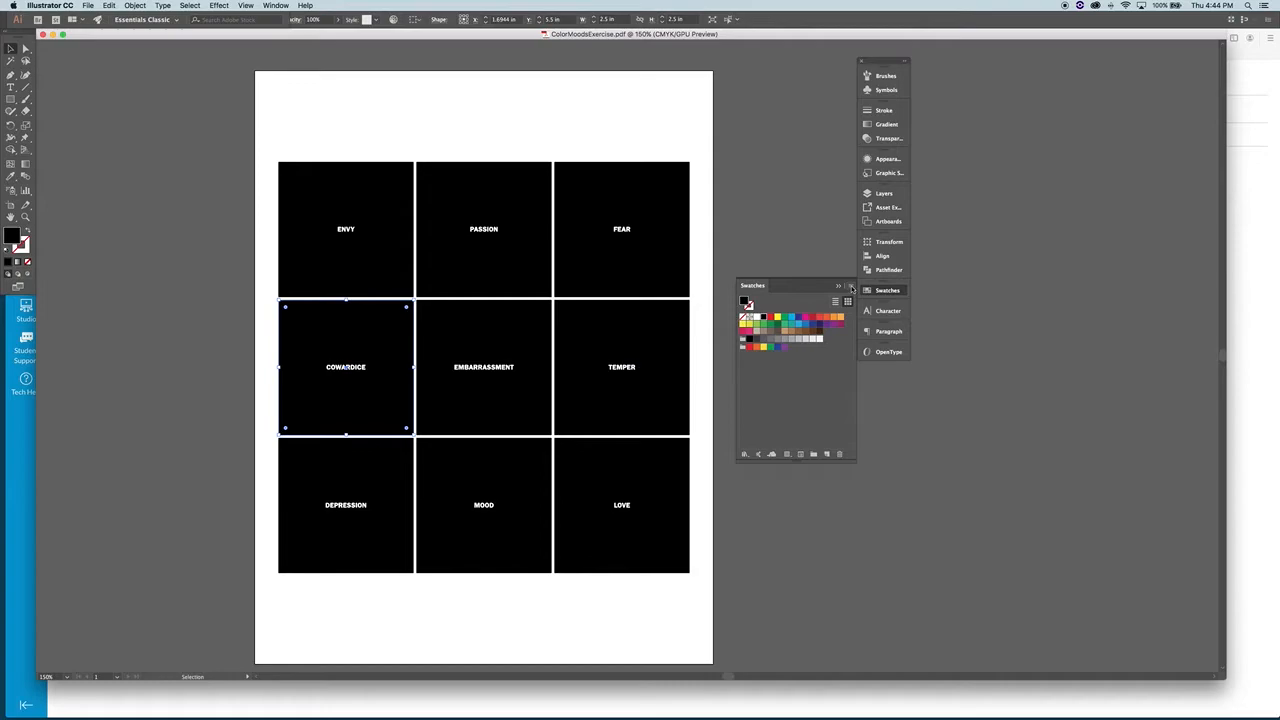
# Browse the swatch libraries that can be opened for additional colors
pyautogui.click(851, 287)
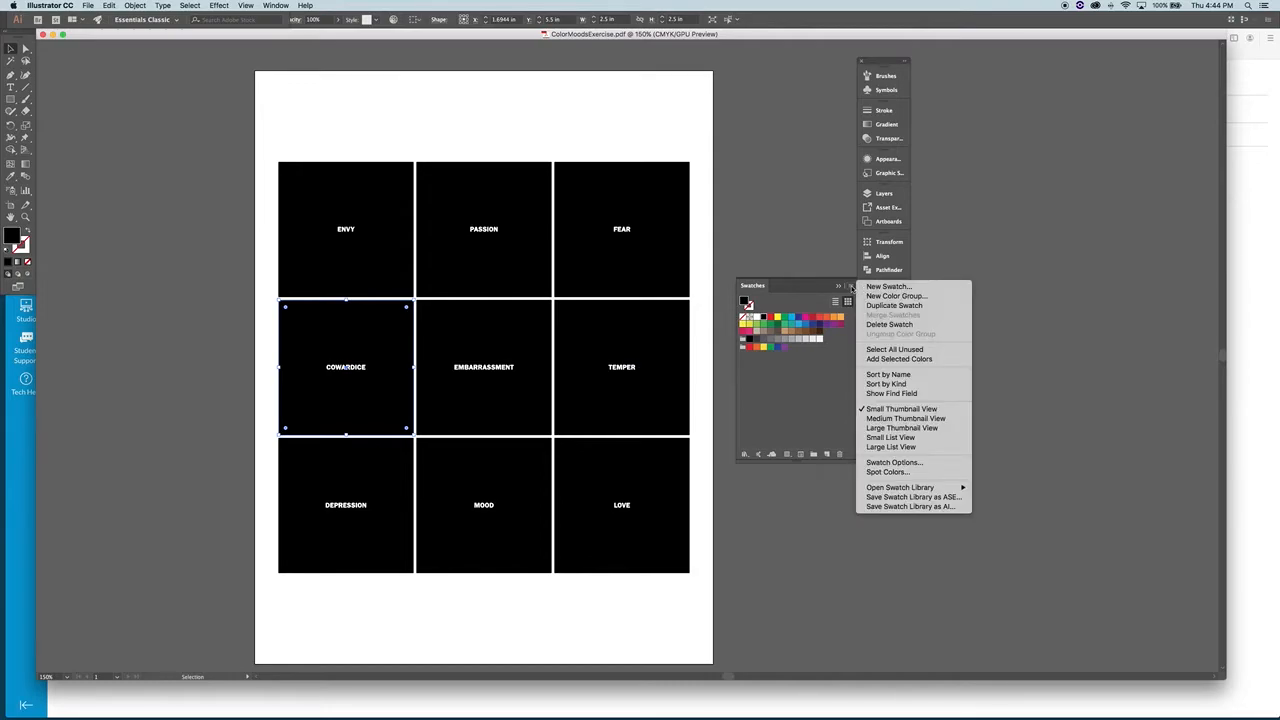
pyautogui.moveTo(938, 488)
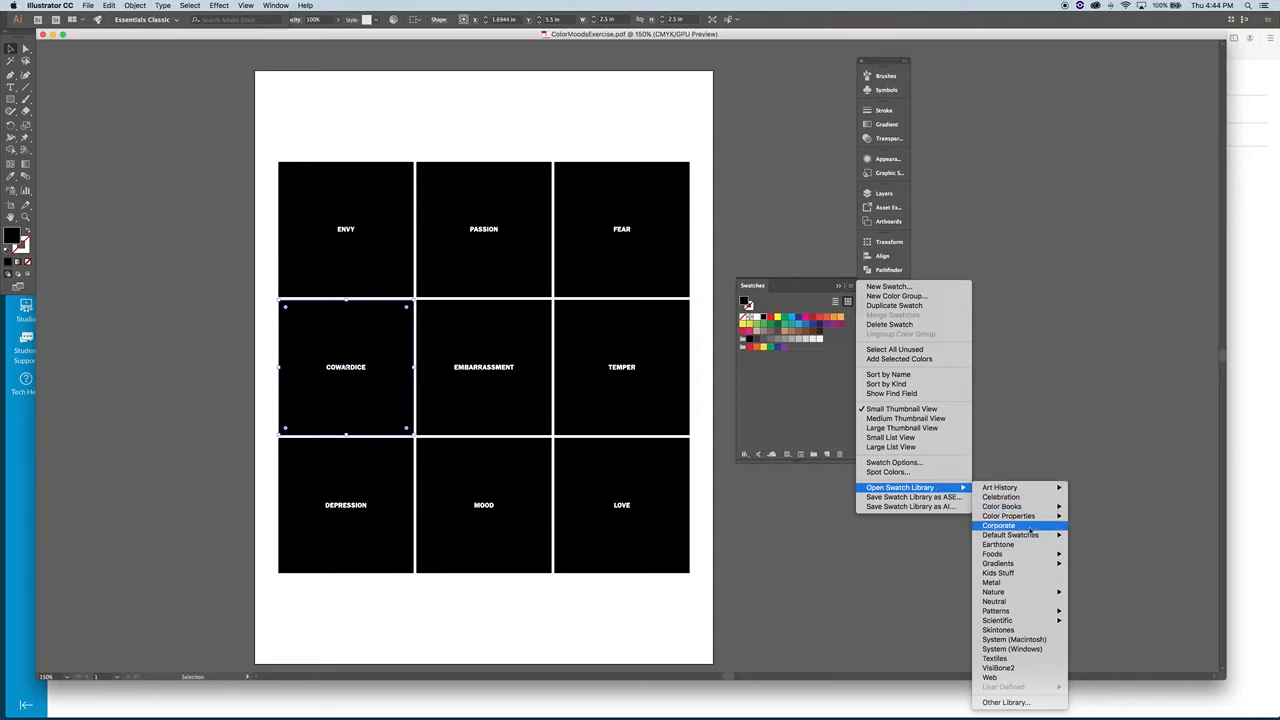
pyautogui.moveTo(1033, 594)
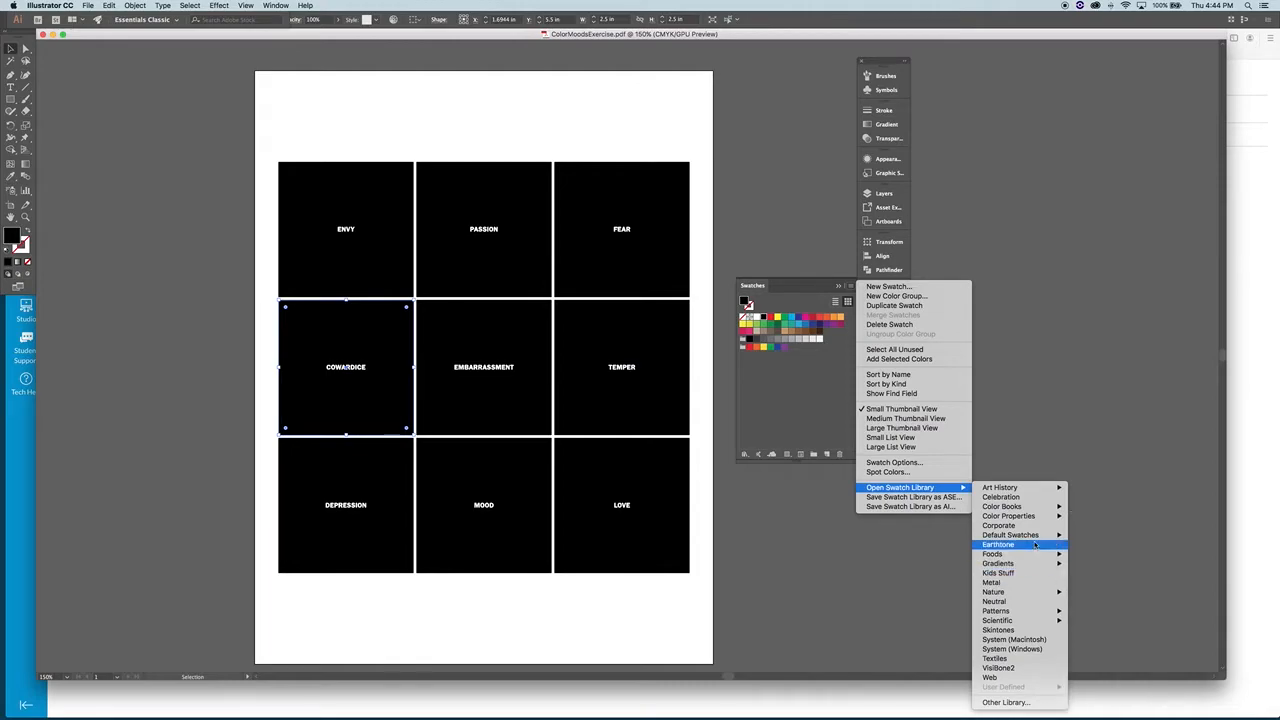
pyautogui.moveTo(1032, 509)
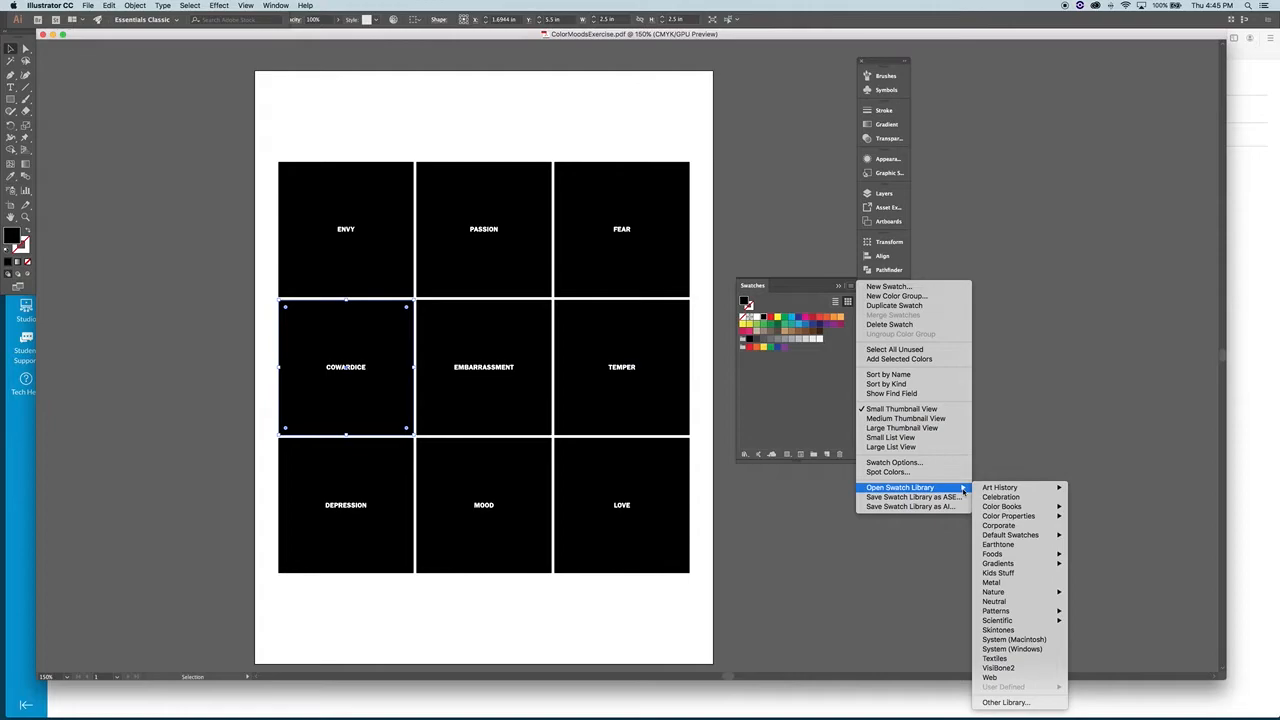
pyautogui.click(802, 289)
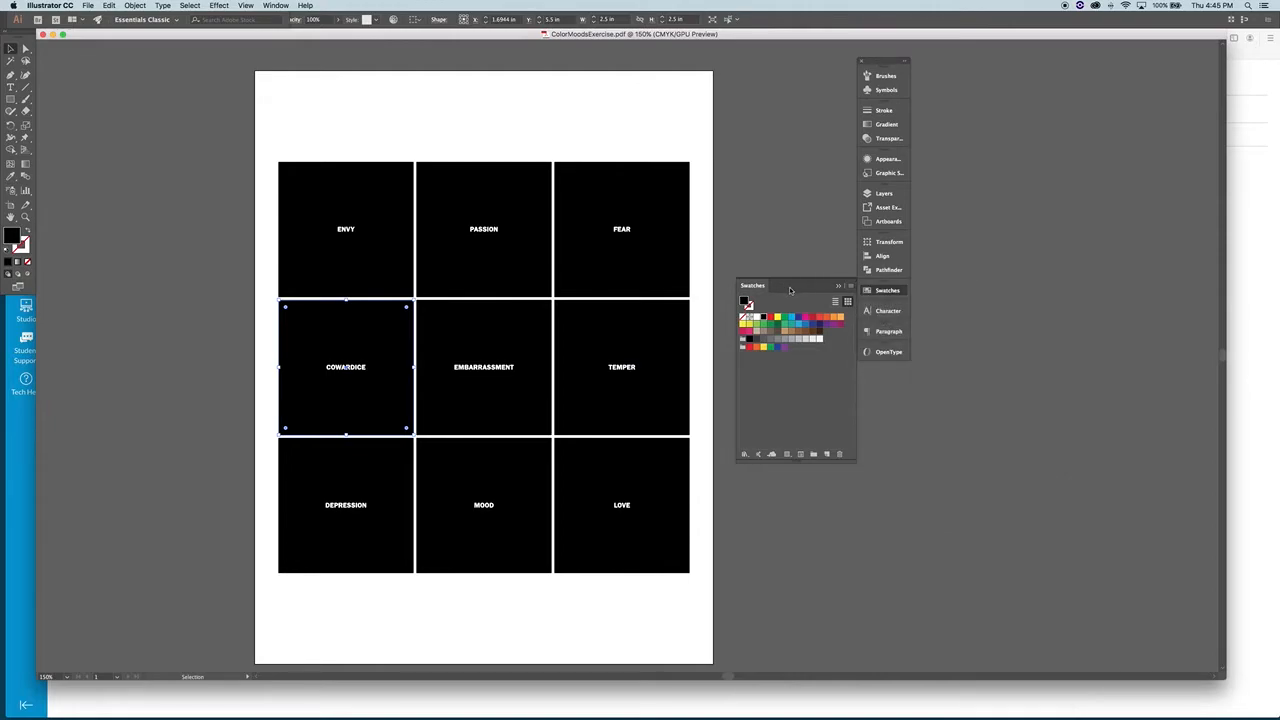
pyautogui.click(850, 286)
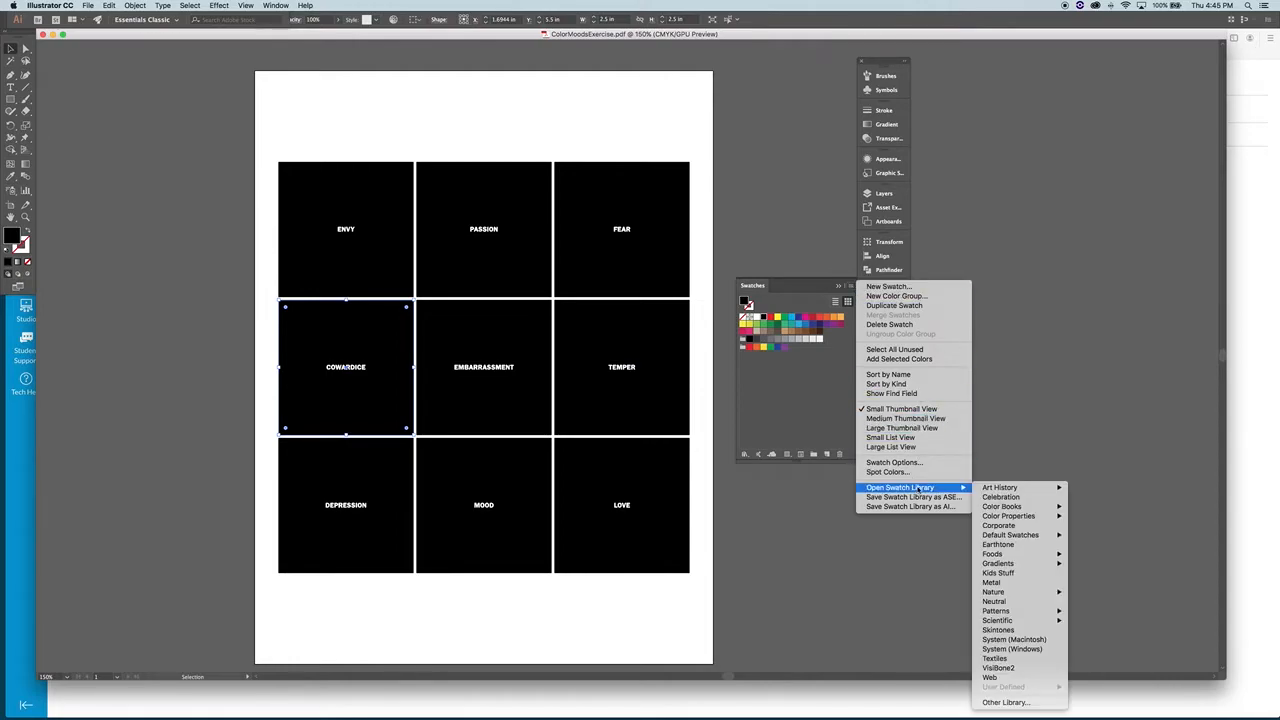
pyautogui.moveTo(1025, 556)
pyautogui.click(812, 284)
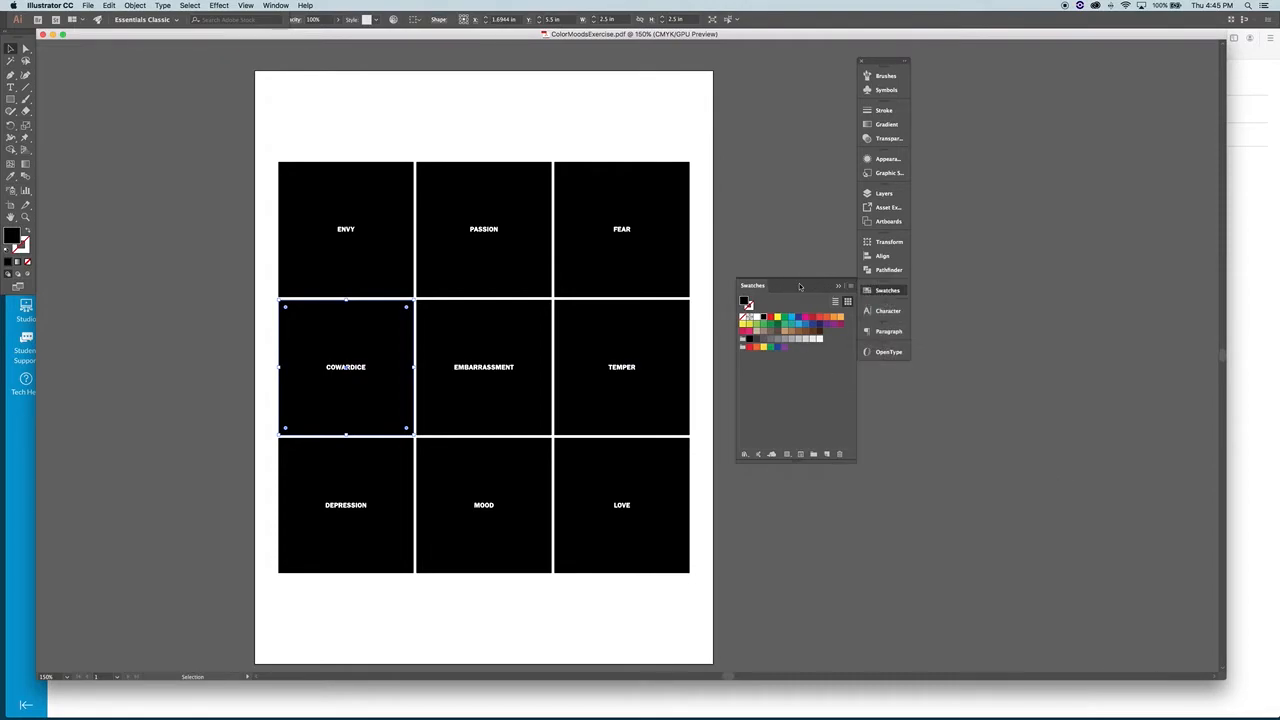
# Hide the Swatches panel and show it again
pyautogui.click(276, 5)
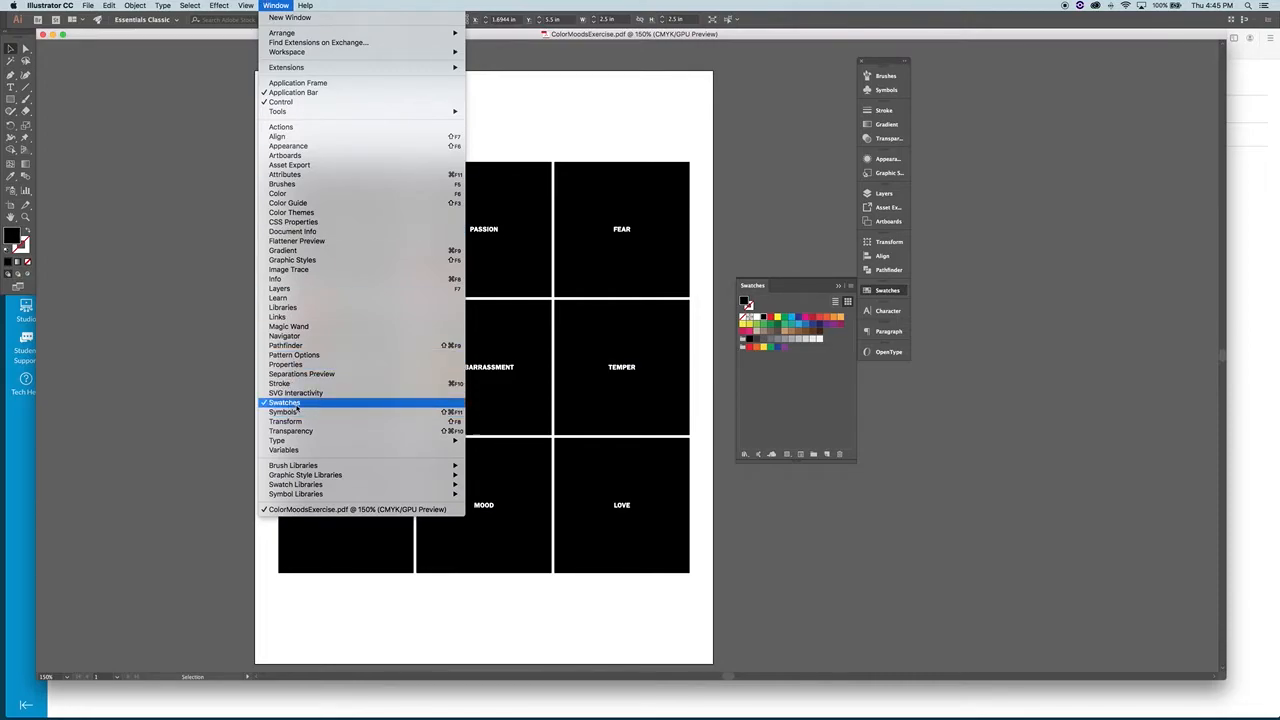
pyautogui.click(296, 403)
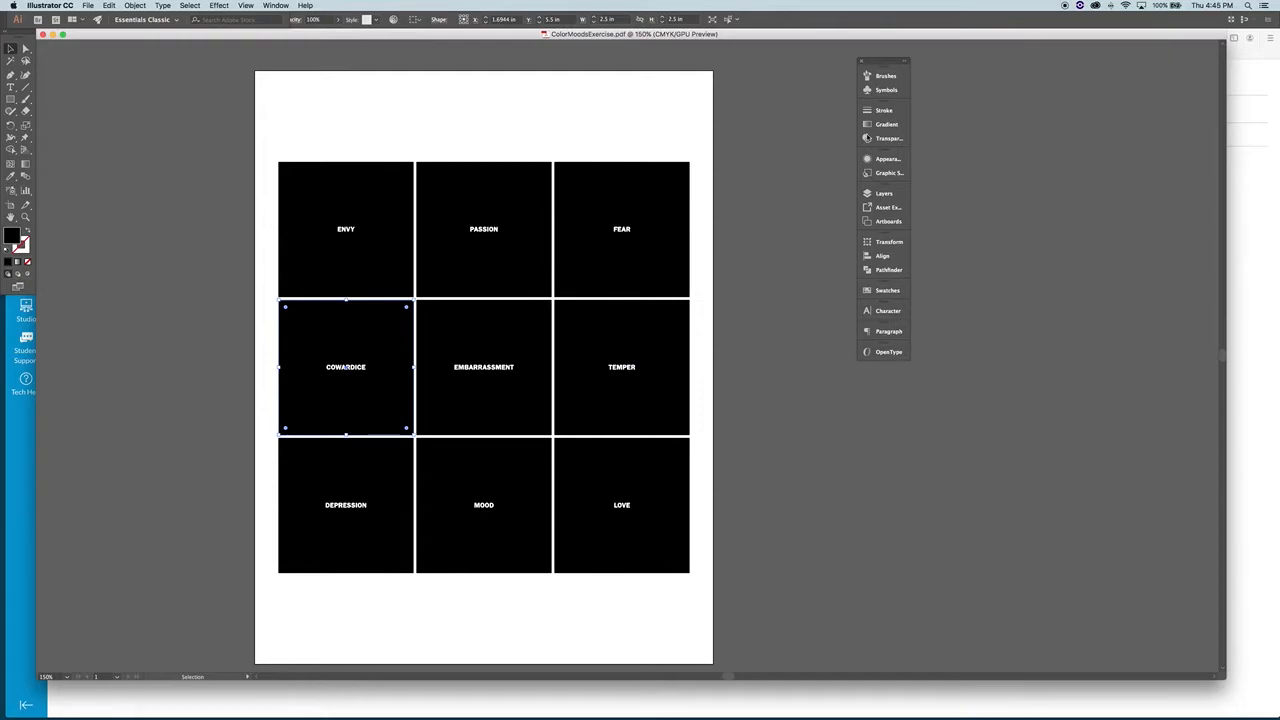
pyautogui.click(888, 291)
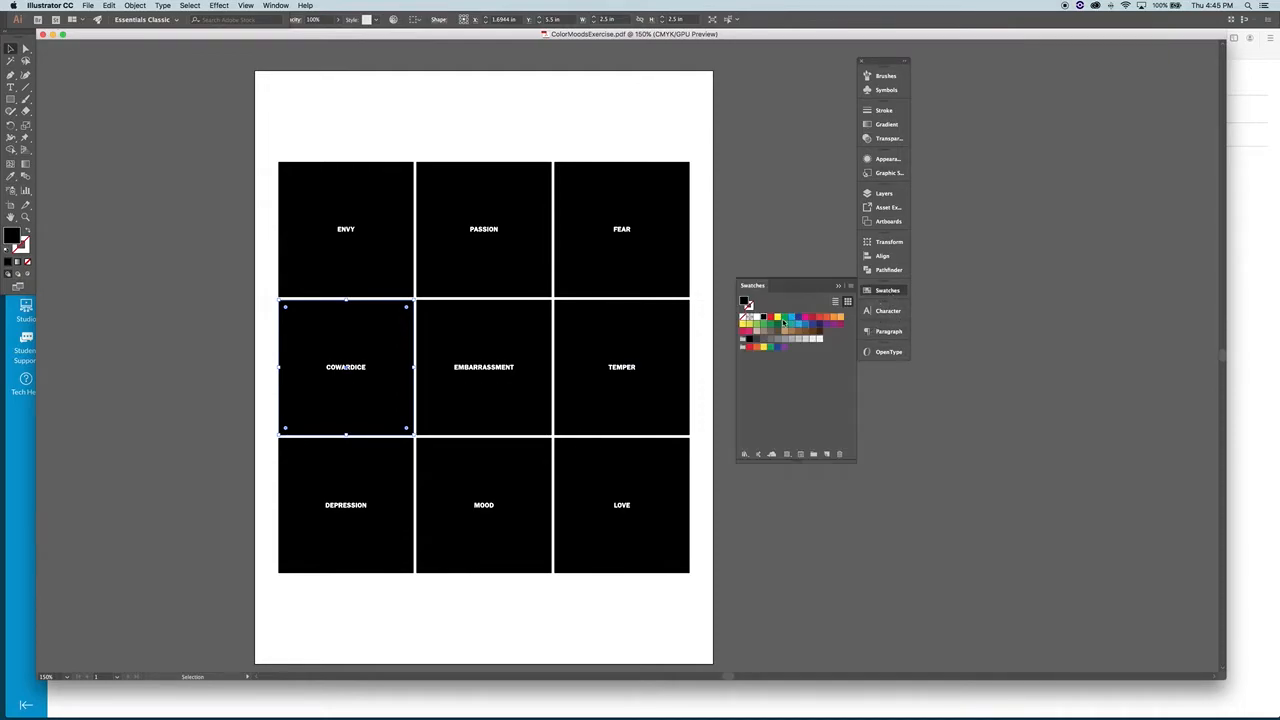
# Show the Color panel directly above the Swatches panel and check that its color mode is CMYK
pyautogui.click(276, 5)
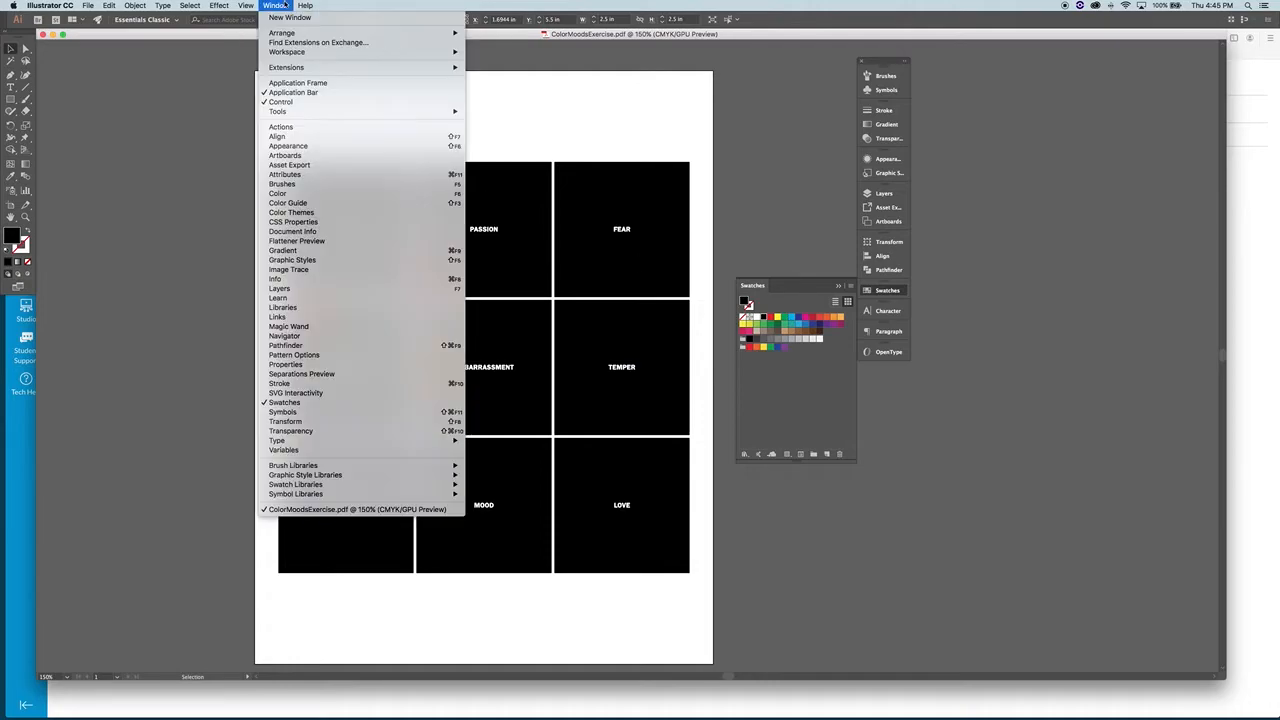
pyautogui.click(300, 193)
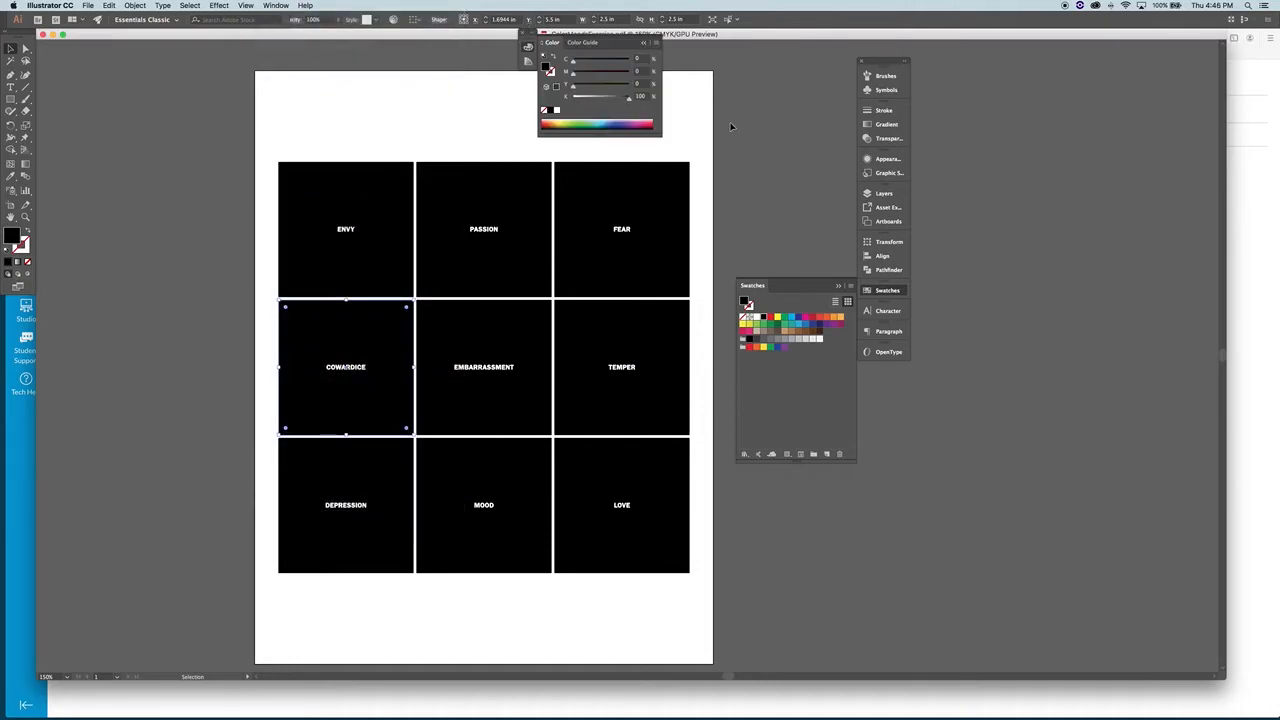
pyautogui.moveTo(623, 42); pyautogui.dragTo(814, 181)
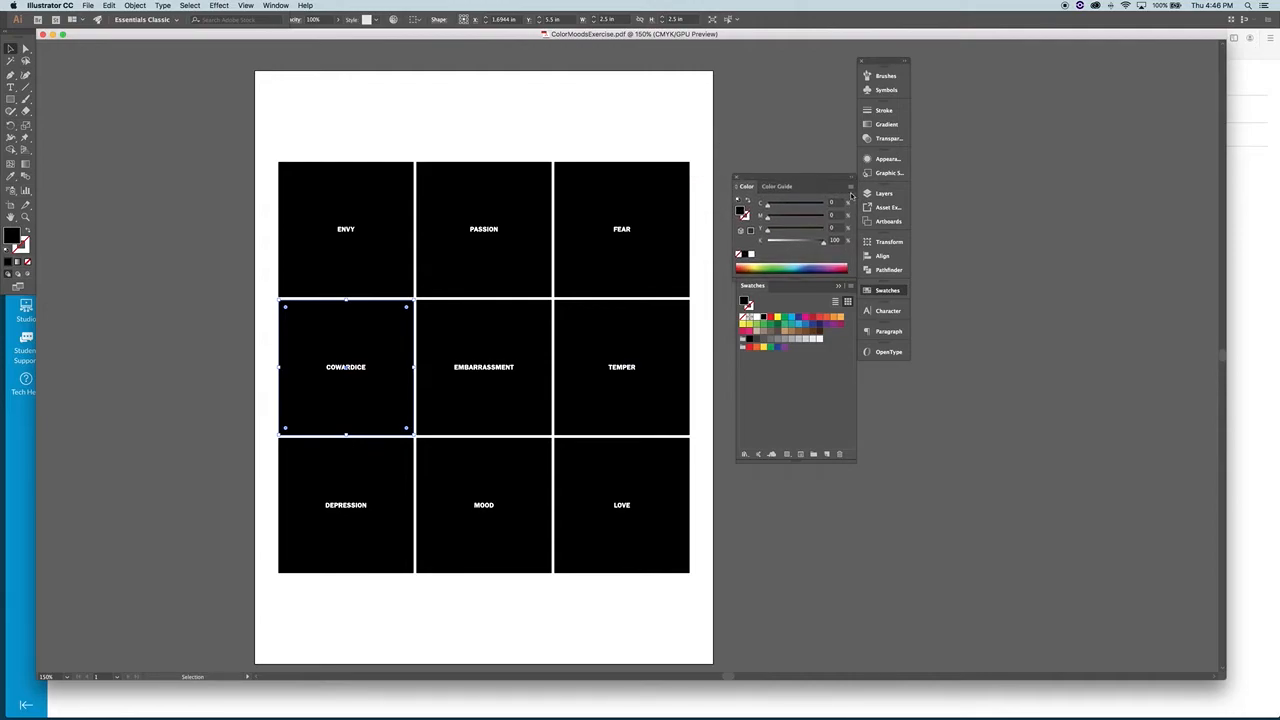
pyautogui.click(850, 187)
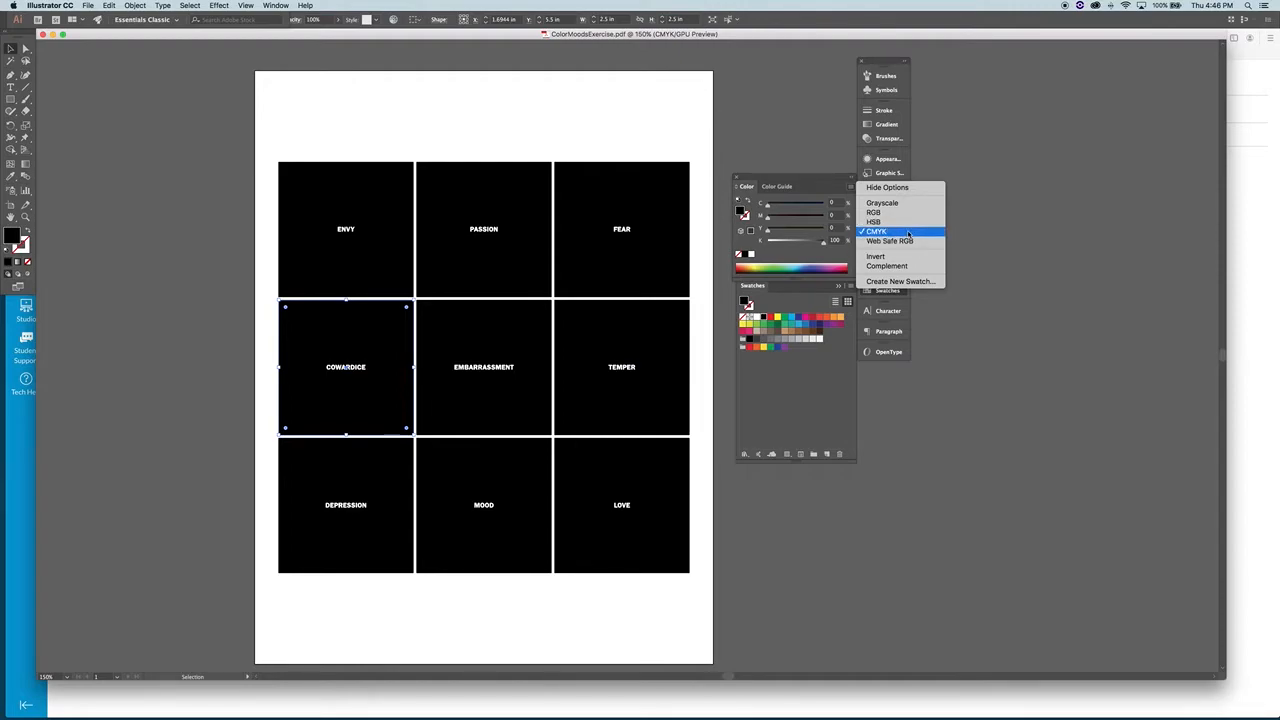
pyautogui.click(826, 184)
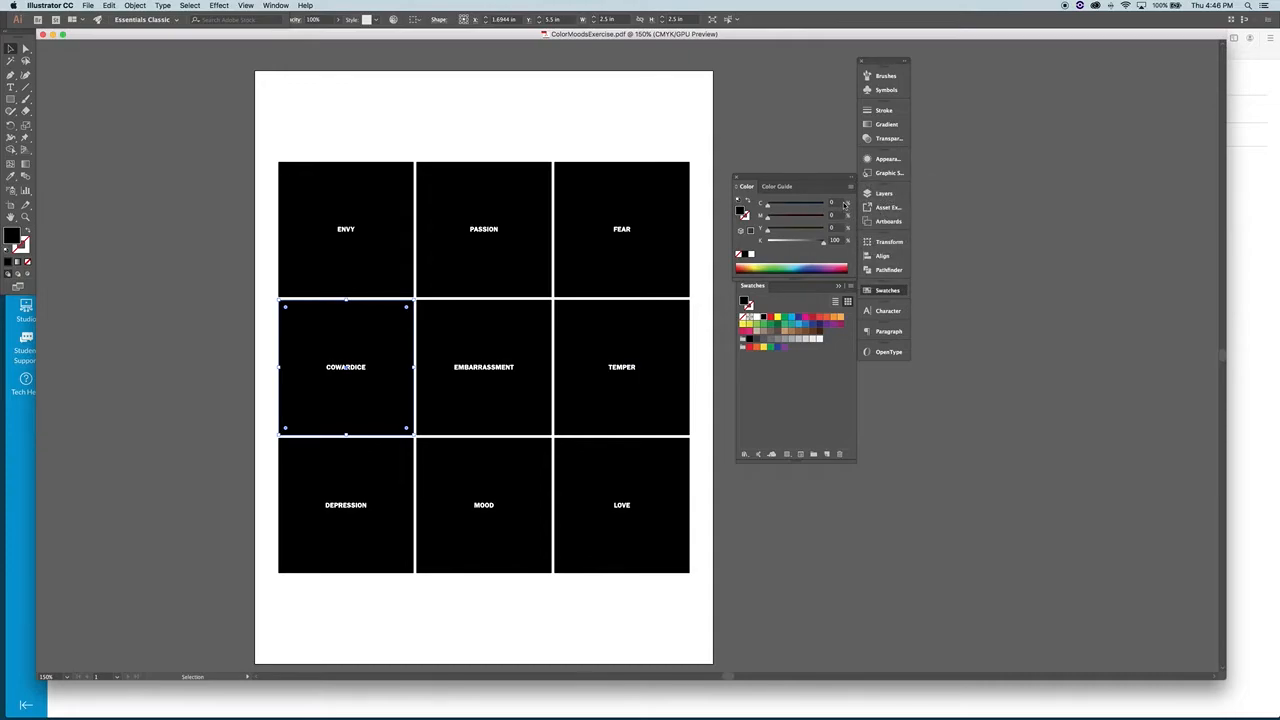
# Fill the ENVY square with a green swatch and adjust it to a dark green of about C 68, M 16, Y 83, K 52
pyautogui.click(371, 200)
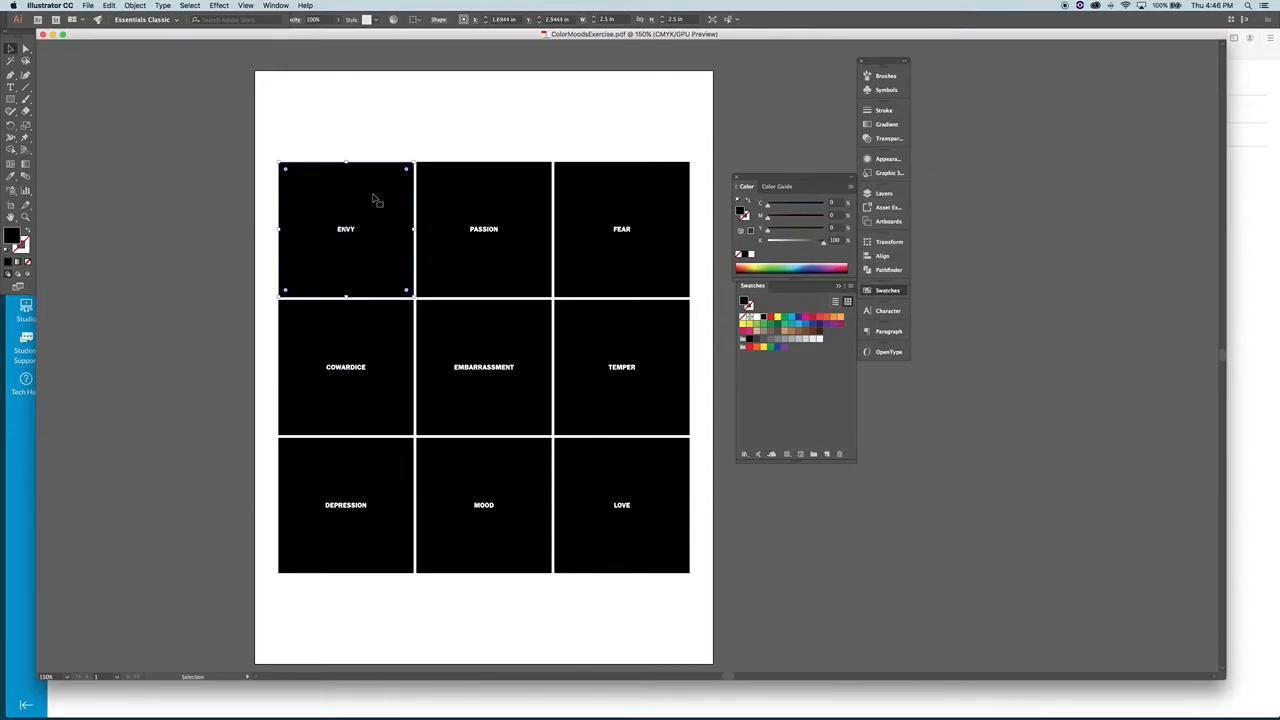
pyautogui.click(757, 325)
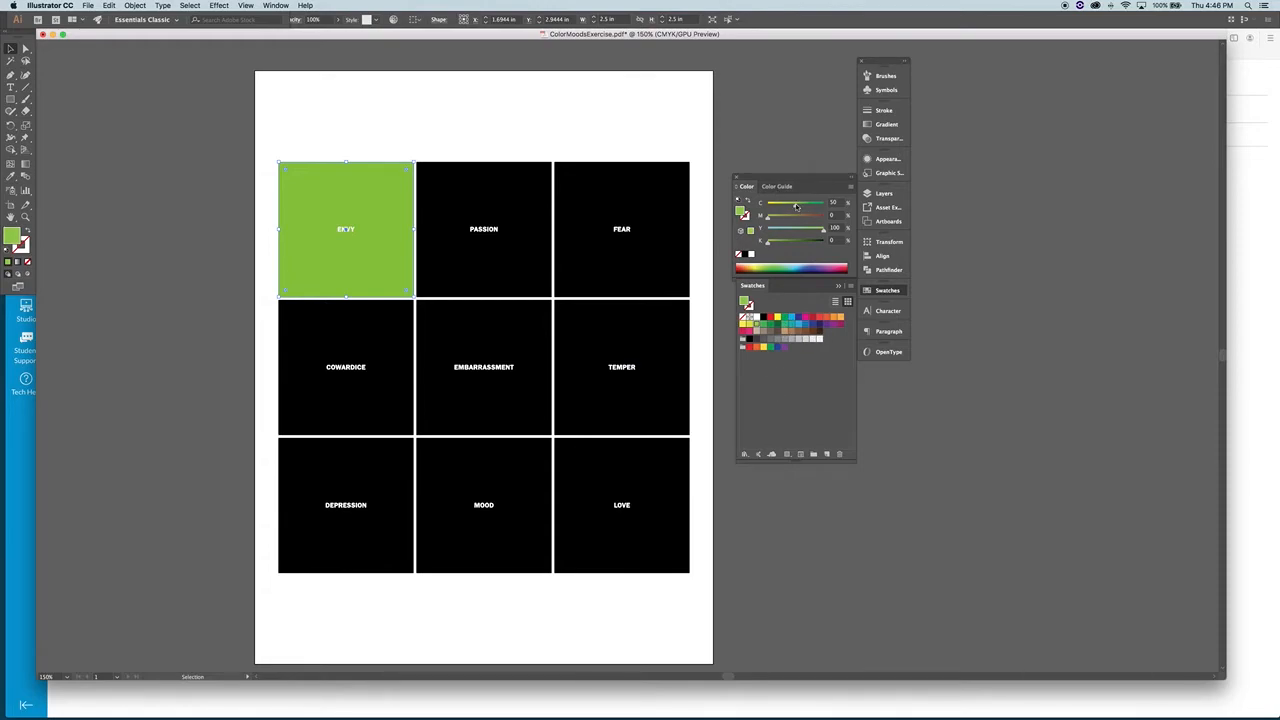
pyautogui.moveTo(796, 206)
pyautogui.mouseDown()
pyautogui.moveTo(782, 207)
pyautogui.moveTo(819, 208)
pyautogui.moveTo(786, 219)
pyautogui.moveTo(800, 219)
pyautogui.mouseUp()
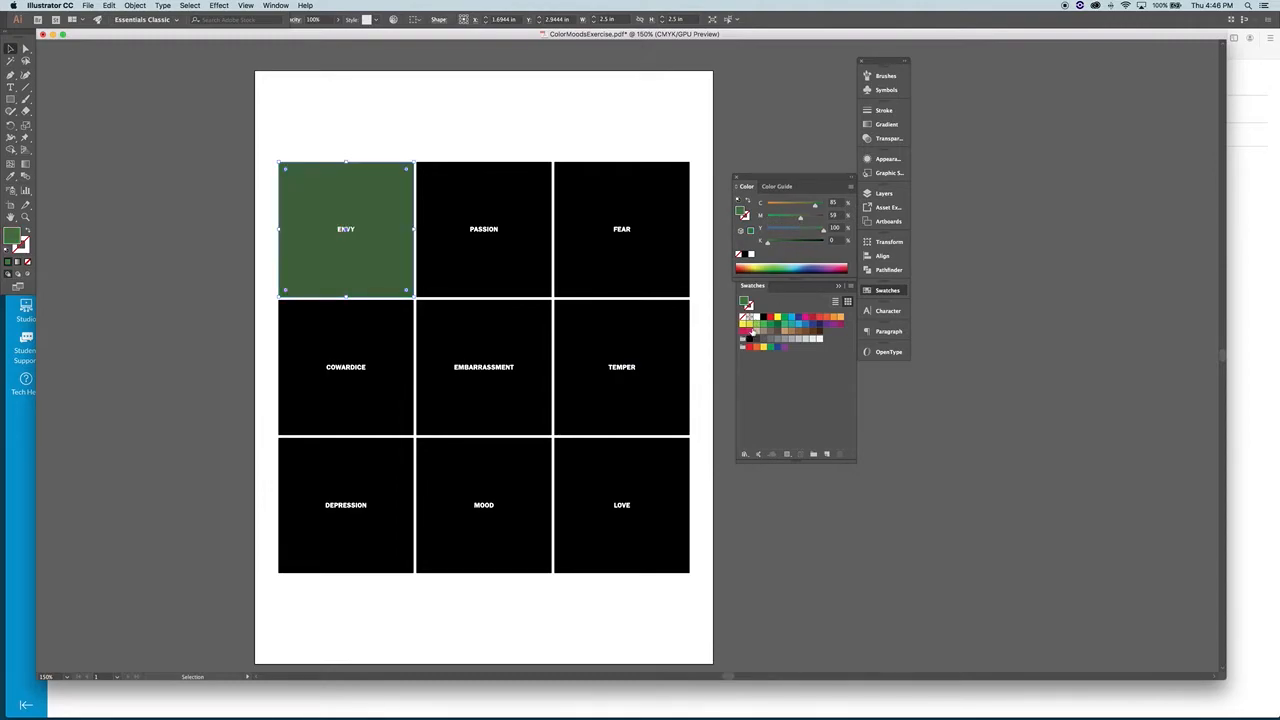
pyautogui.moveTo(801, 219)
pyautogui.mouseDown()
pyautogui.moveTo(784, 219)
pyautogui.moveTo(796, 232)
pyautogui.moveTo(772, 246)
pyautogui.moveTo(815, 233)
pyautogui.moveTo(778, 217)
pyautogui.moveTo(806, 207)
pyautogui.mouseUp()
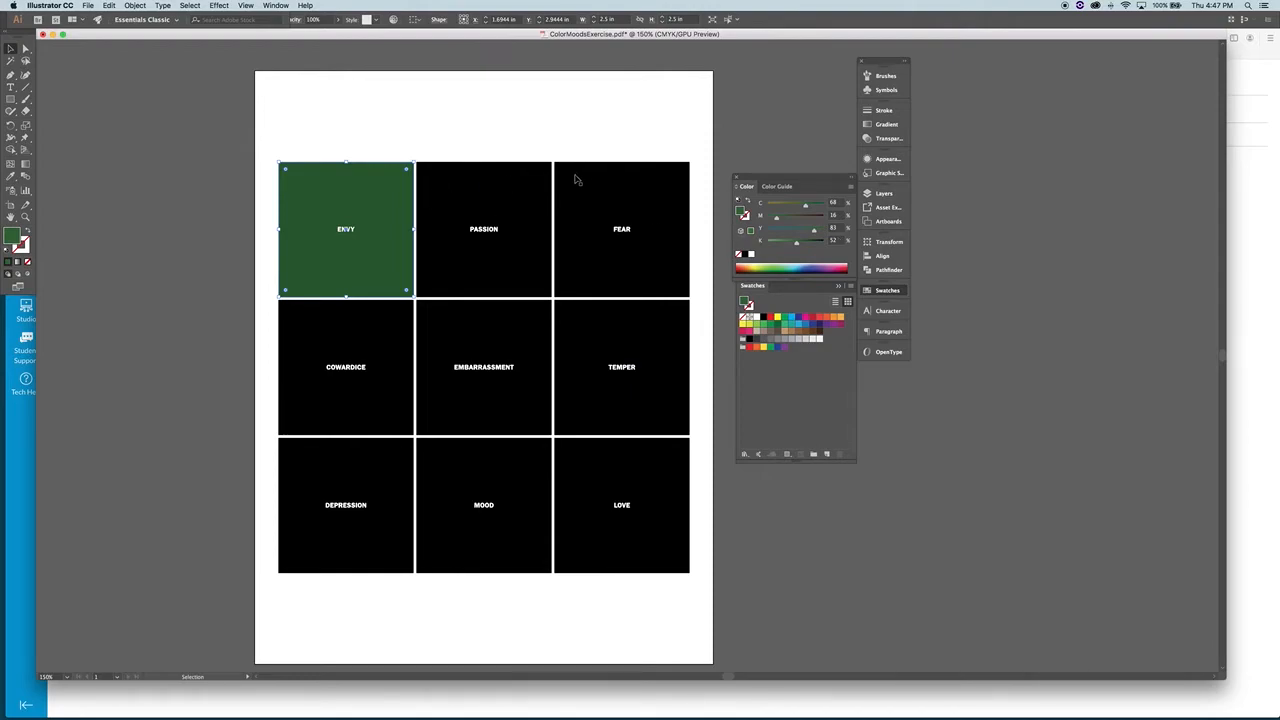
pyautogui.click(451, 146)
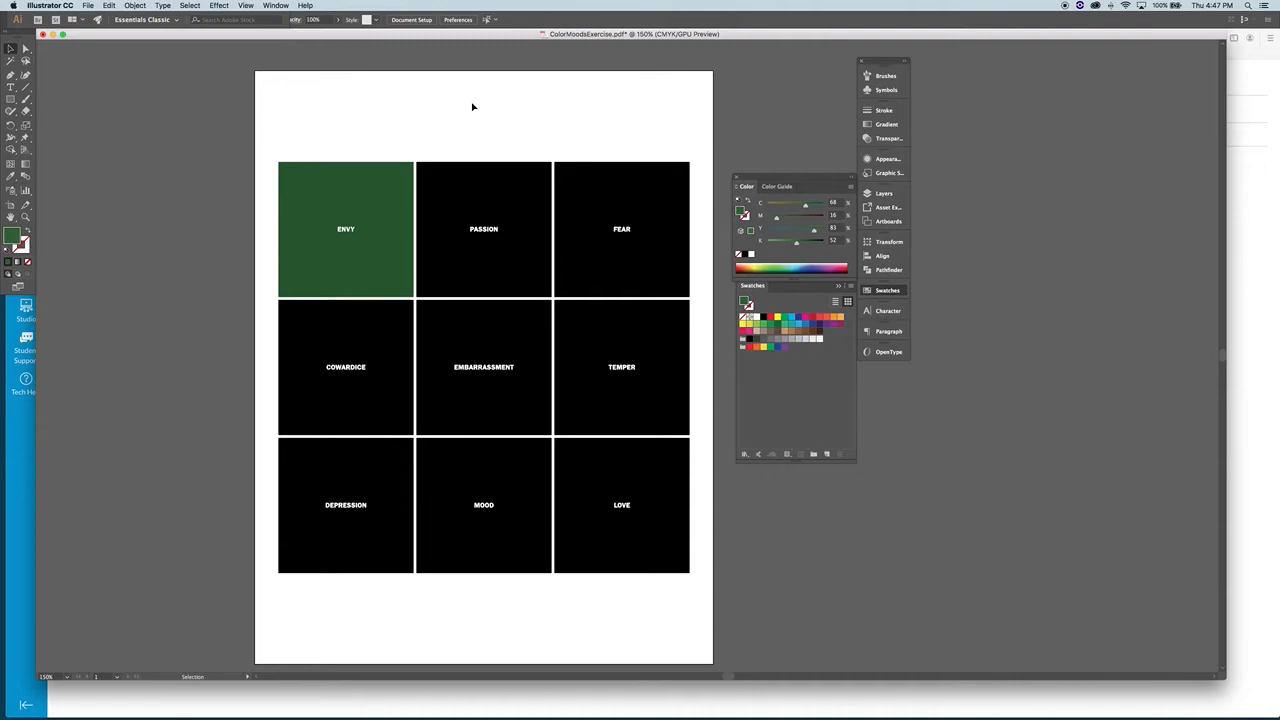
# Start printing the document with the EPSON Artisan 1430 and format the page setup for that printer
pyautogui.click(89, 6)
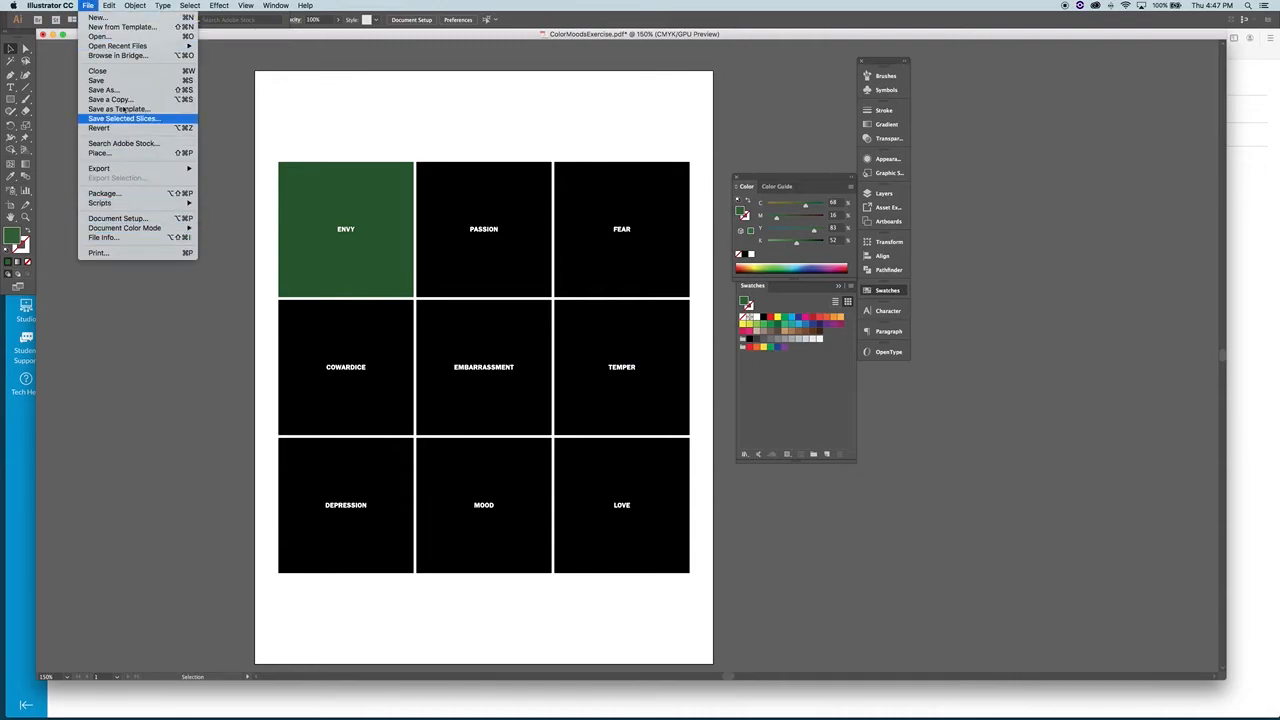
pyautogui.click(98, 252)
pyautogui.moveTo(1178, 288); pyautogui.dragTo(319, 88)
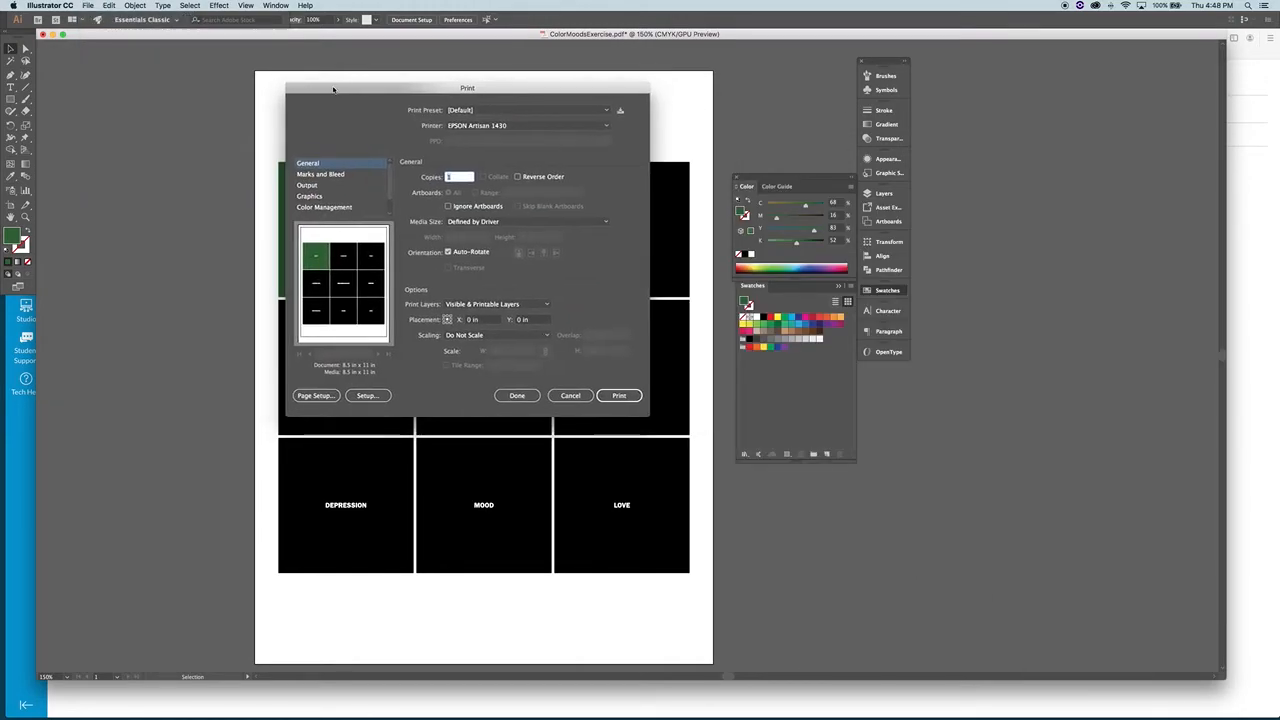
pyautogui.click(503, 125)
pyautogui.click(503, 150)
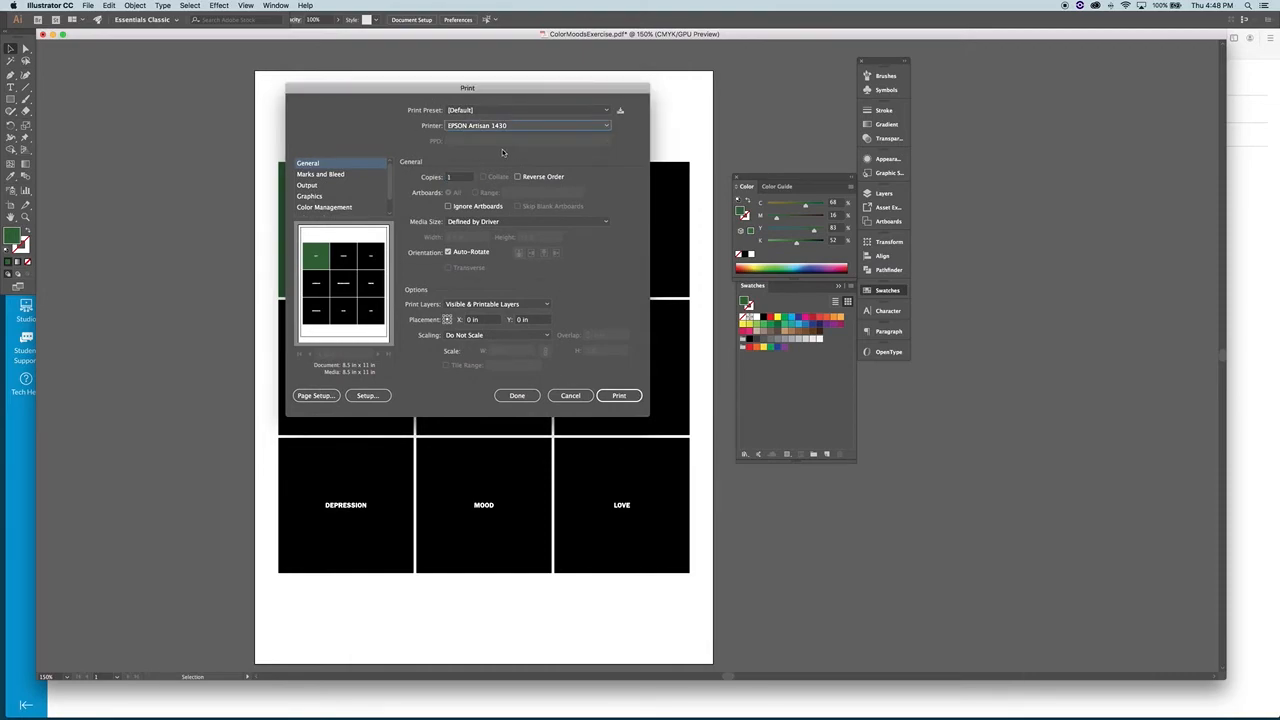
pyautogui.click(316, 396)
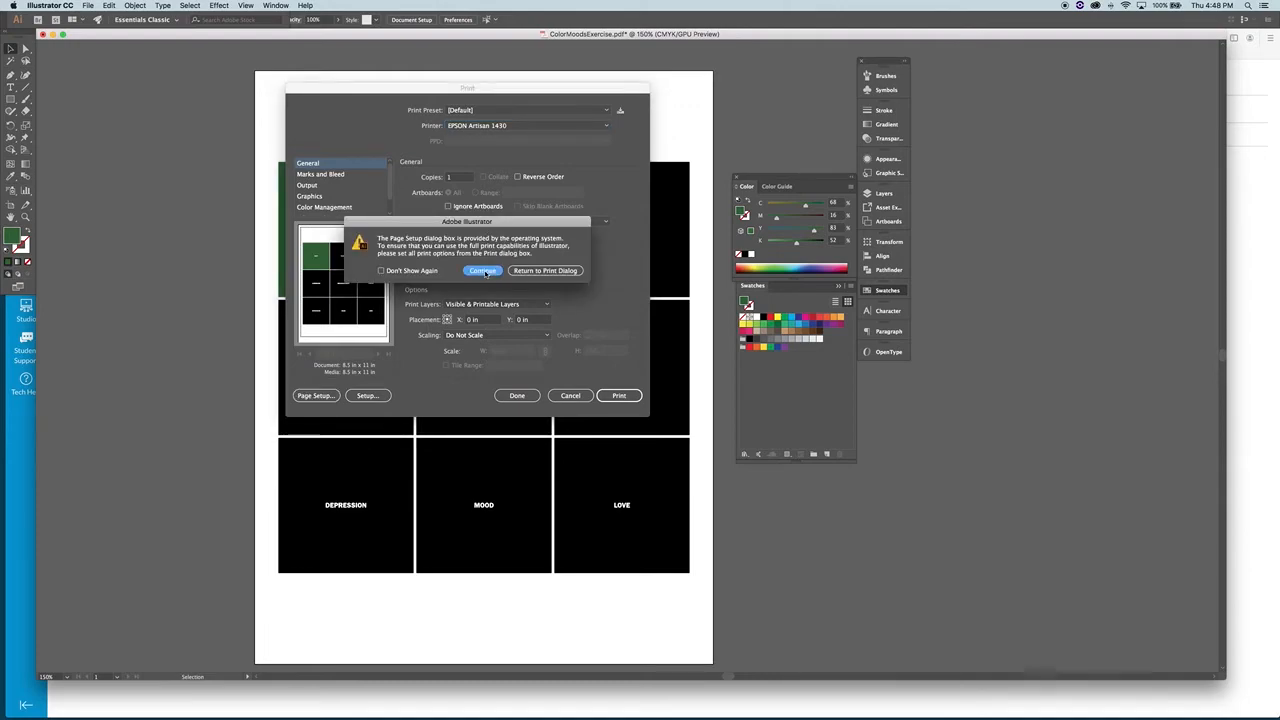
pyautogui.click(483, 271)
pyautogui.click(415, 163)
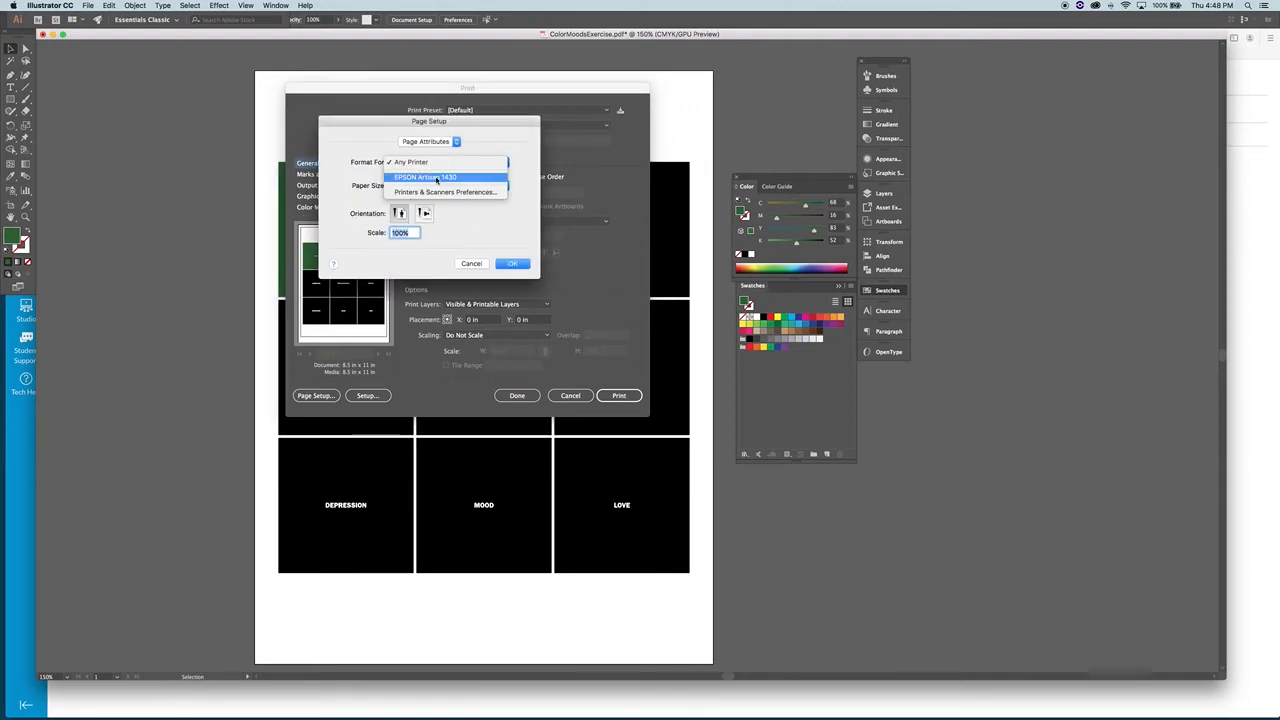
pyautogui.click(436, 177)
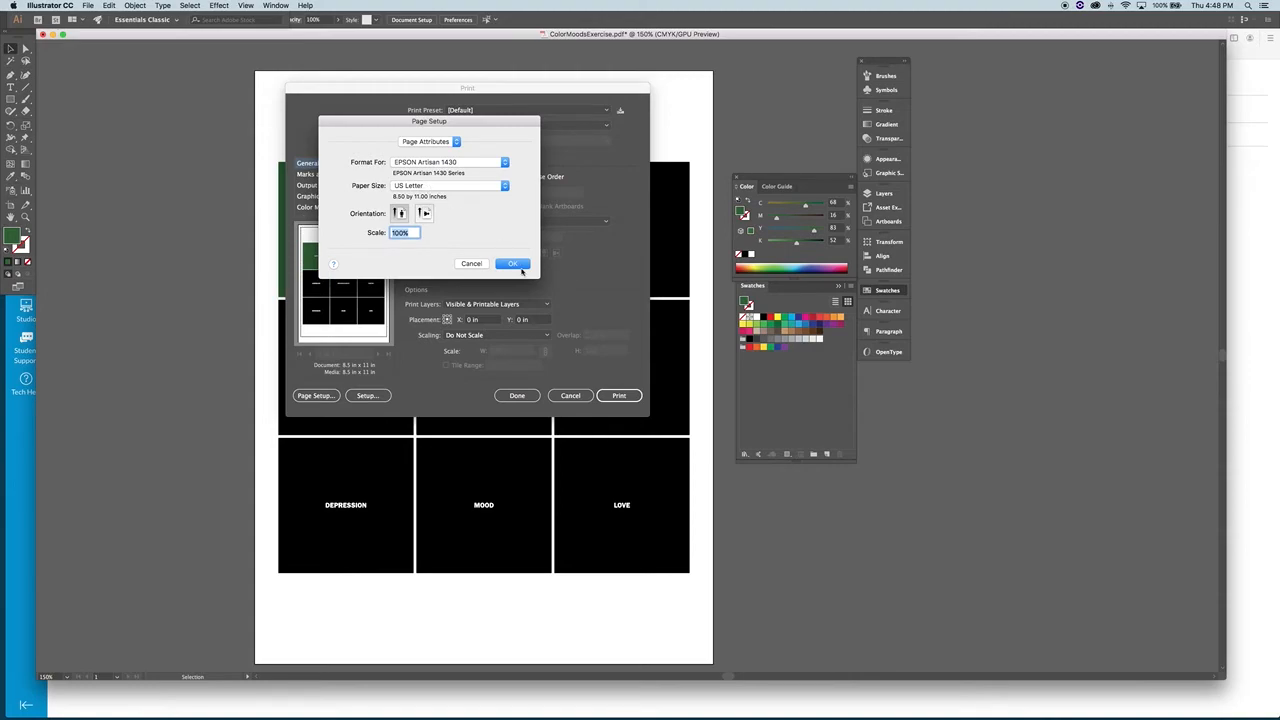
pyautogui.click(526, 266)
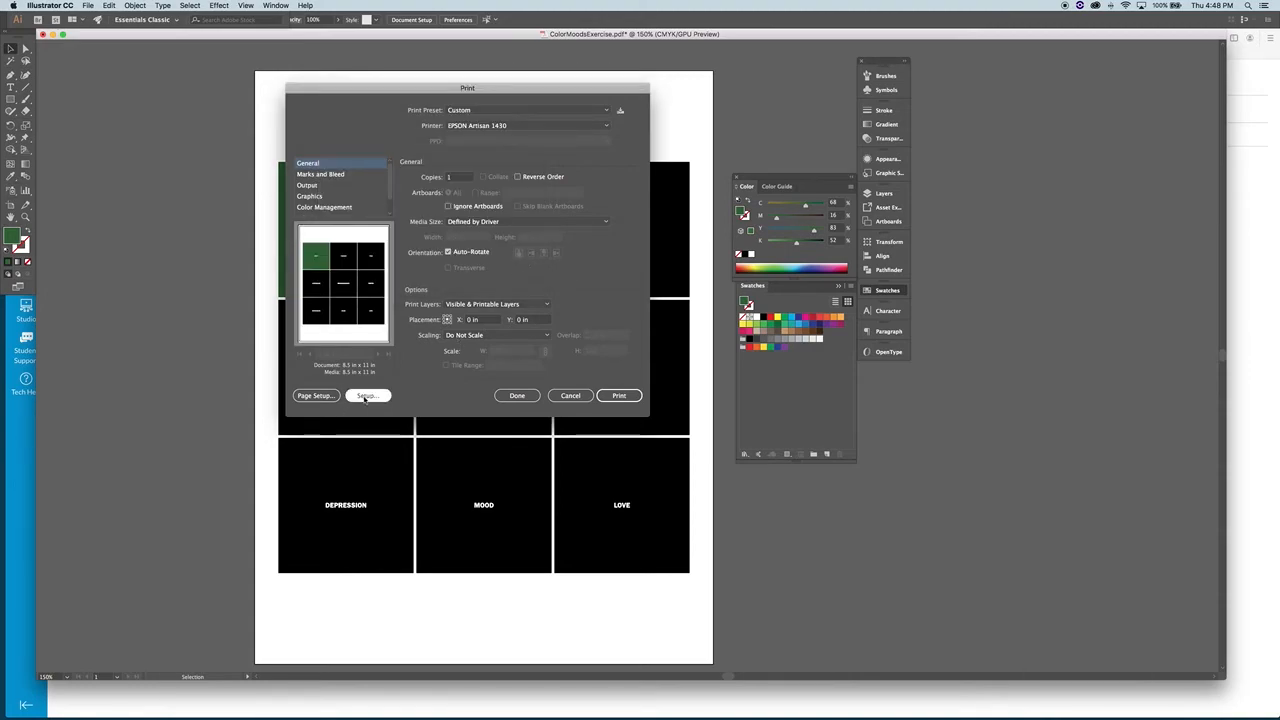
# Try the printer's Premium Presentation Paper Matte media type with Photo print quality, and leave the print setup without printing
pyautogui.click(365, 396)
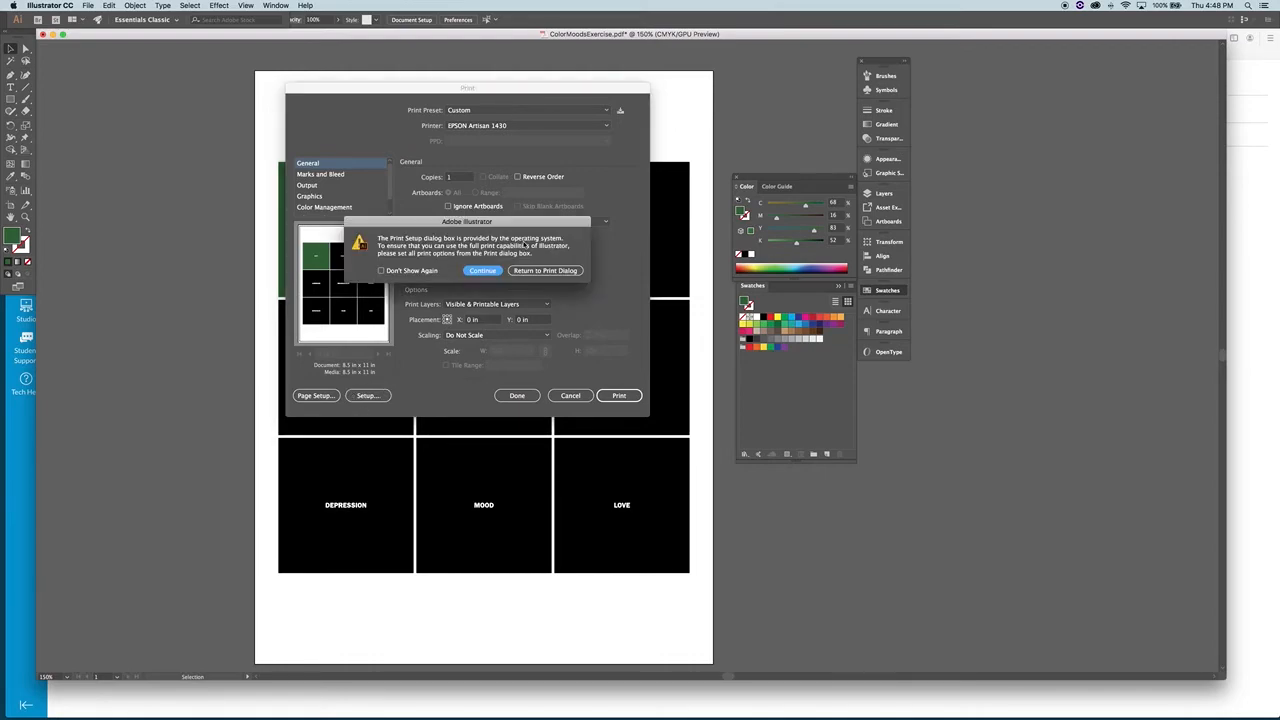
pyautogui.click(483, 271)
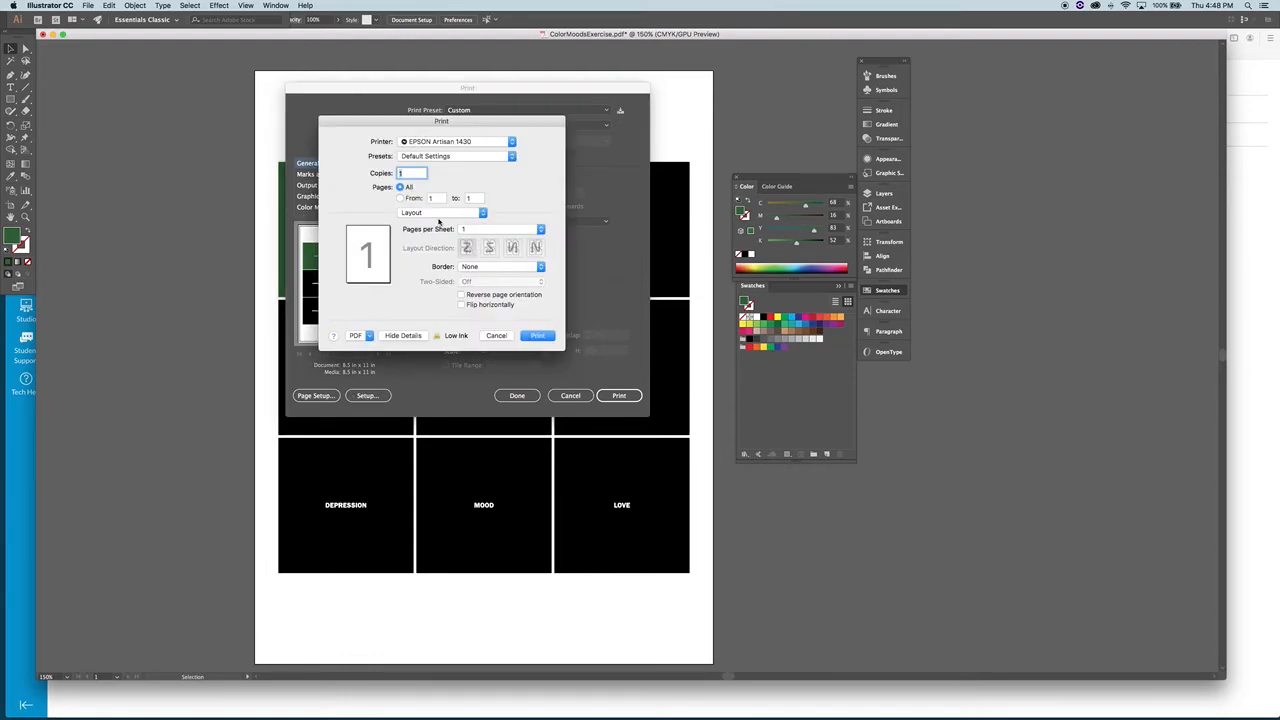
pyautogui.click(430, 213)
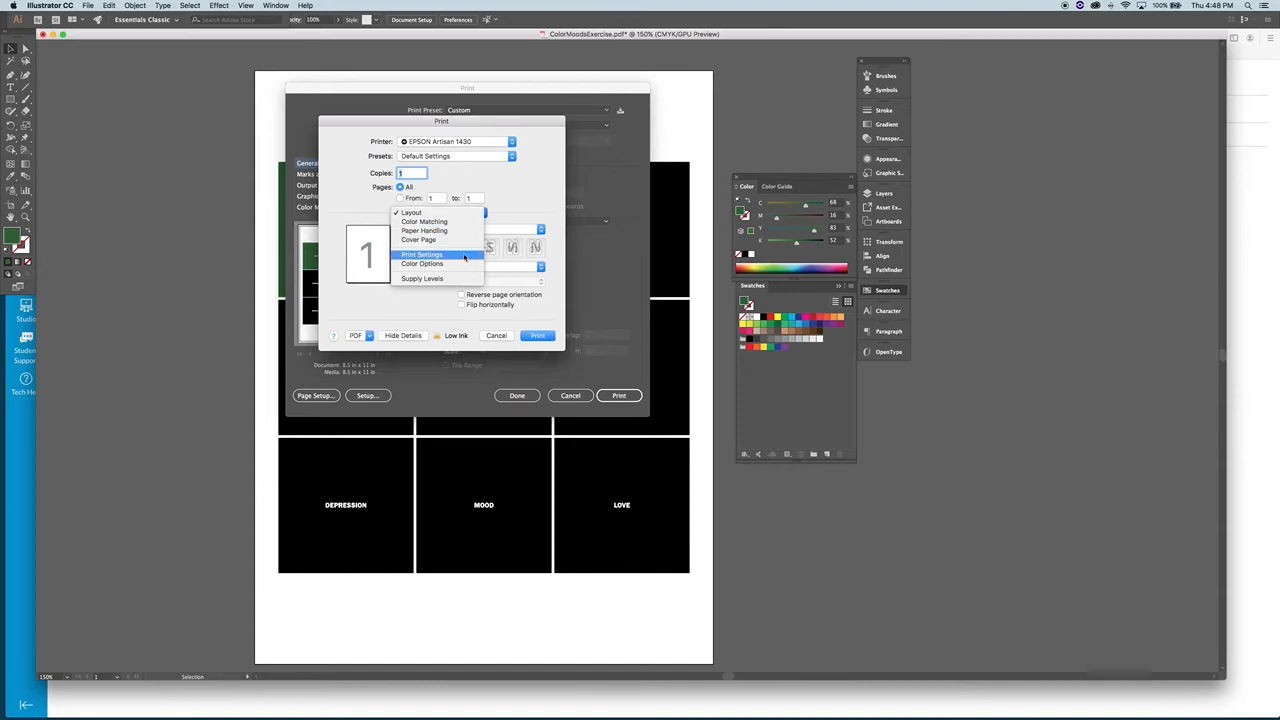
pyautogui.click(464, 255)
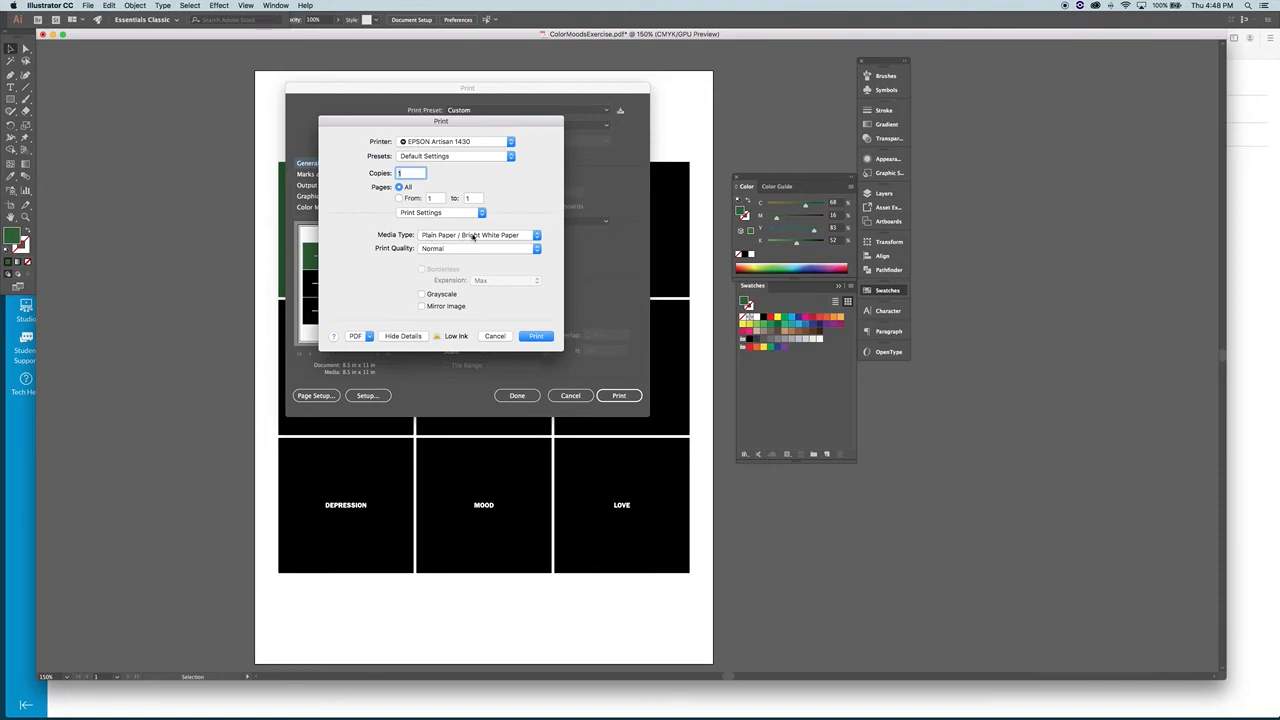
pyautogui.click(477, 236)
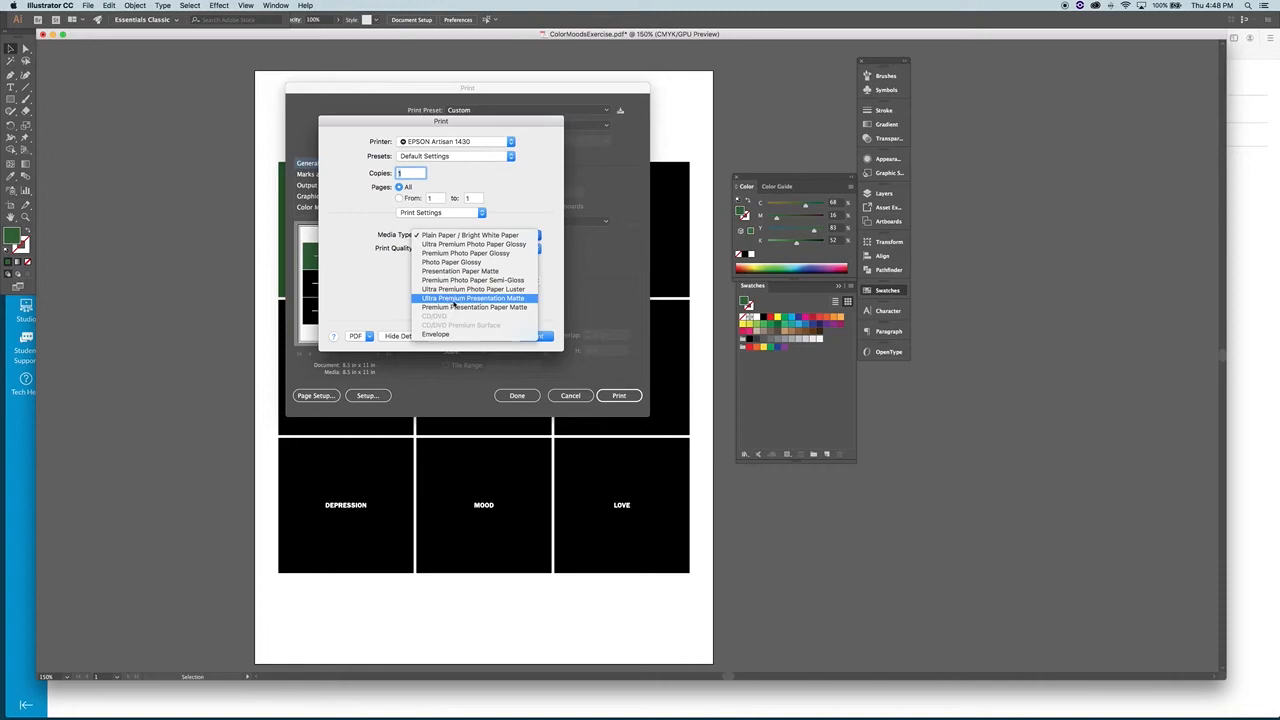
pyautogui.click(468, 308)
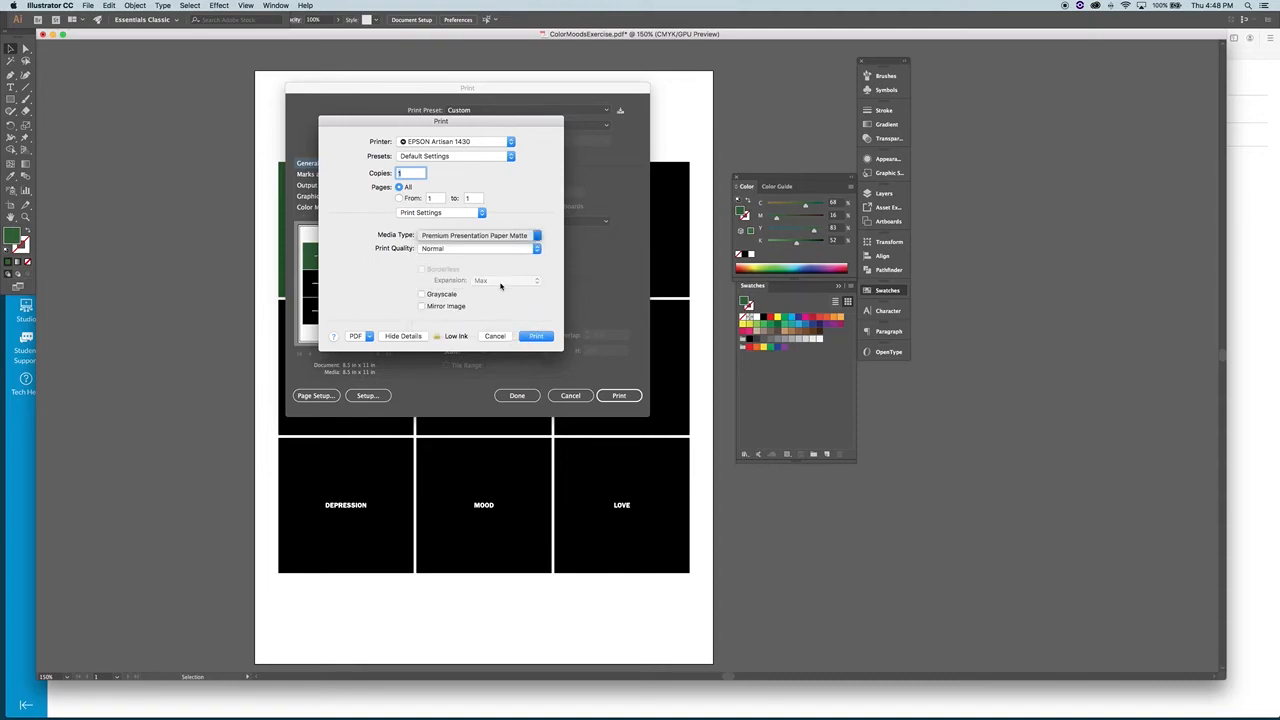
pyautogui.click(474, 249)
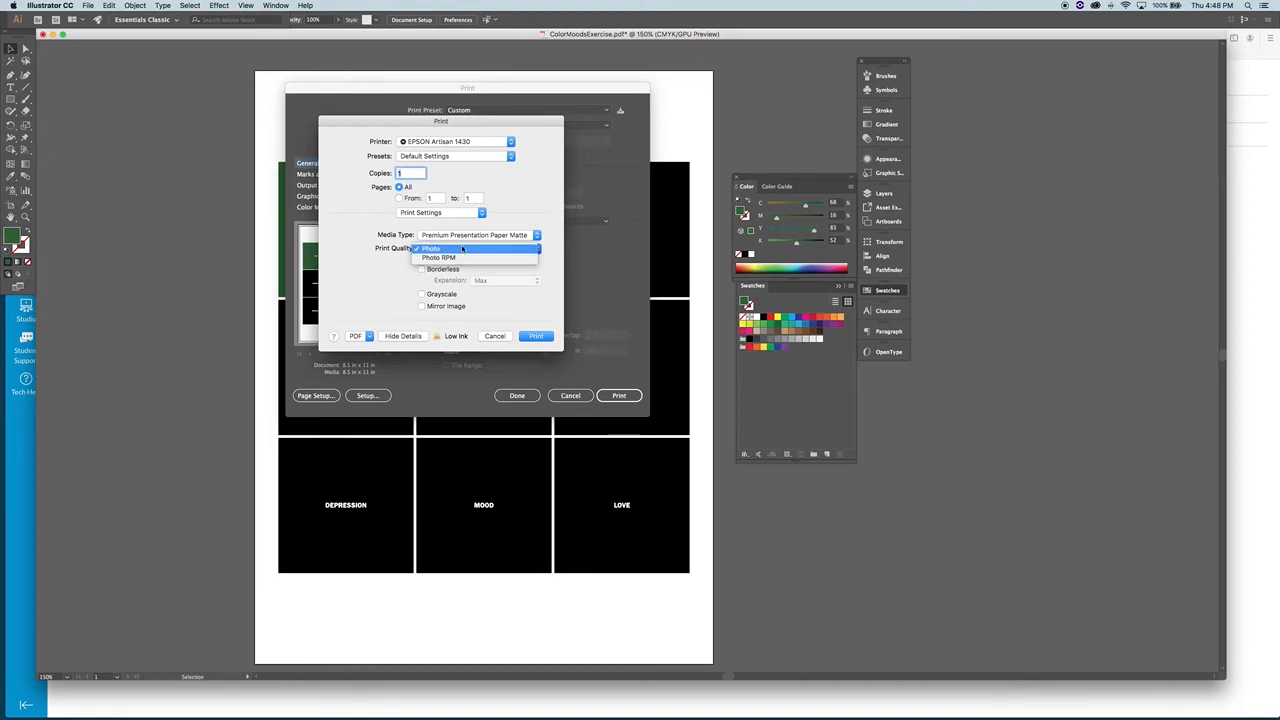
pyautogui.click(462, 248)
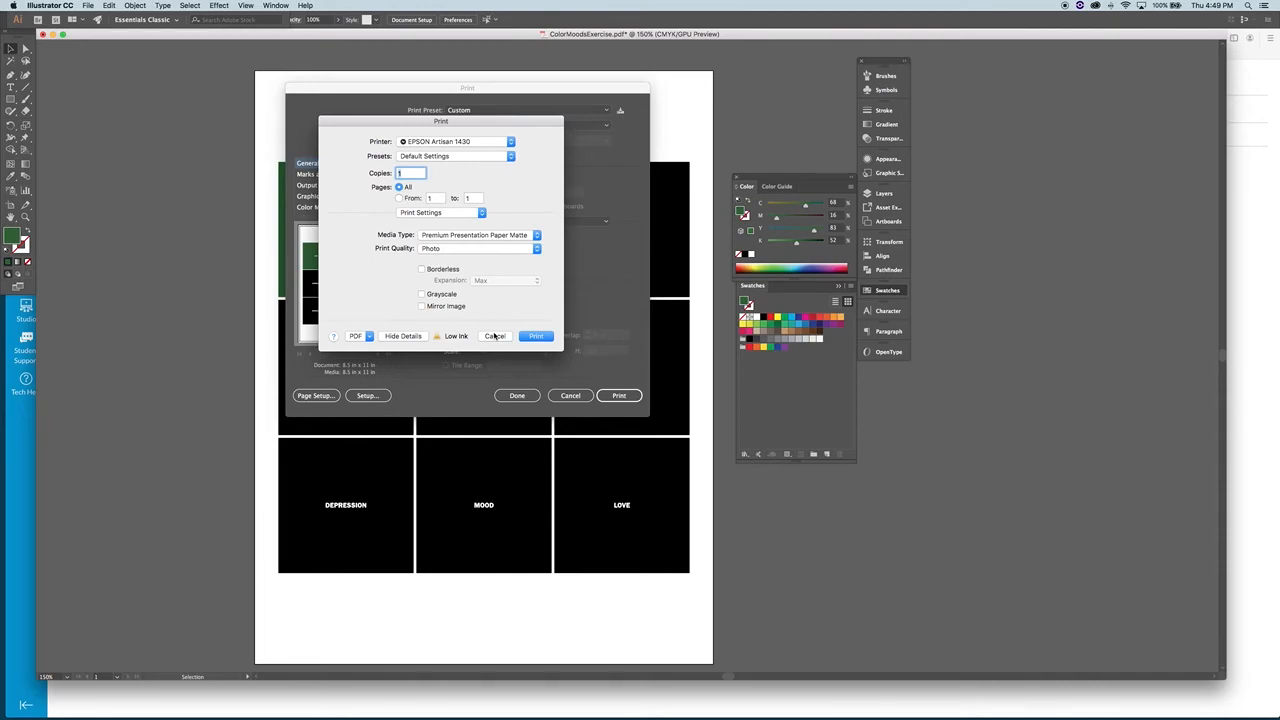
pyautogui.click(494, 336)
pyautogui.click(570, 395)
# Lighten the ENVY square's fill to a green of C 56, M 13, Y 83, K 31 and deselect it
pyautogui.click(408, 218)
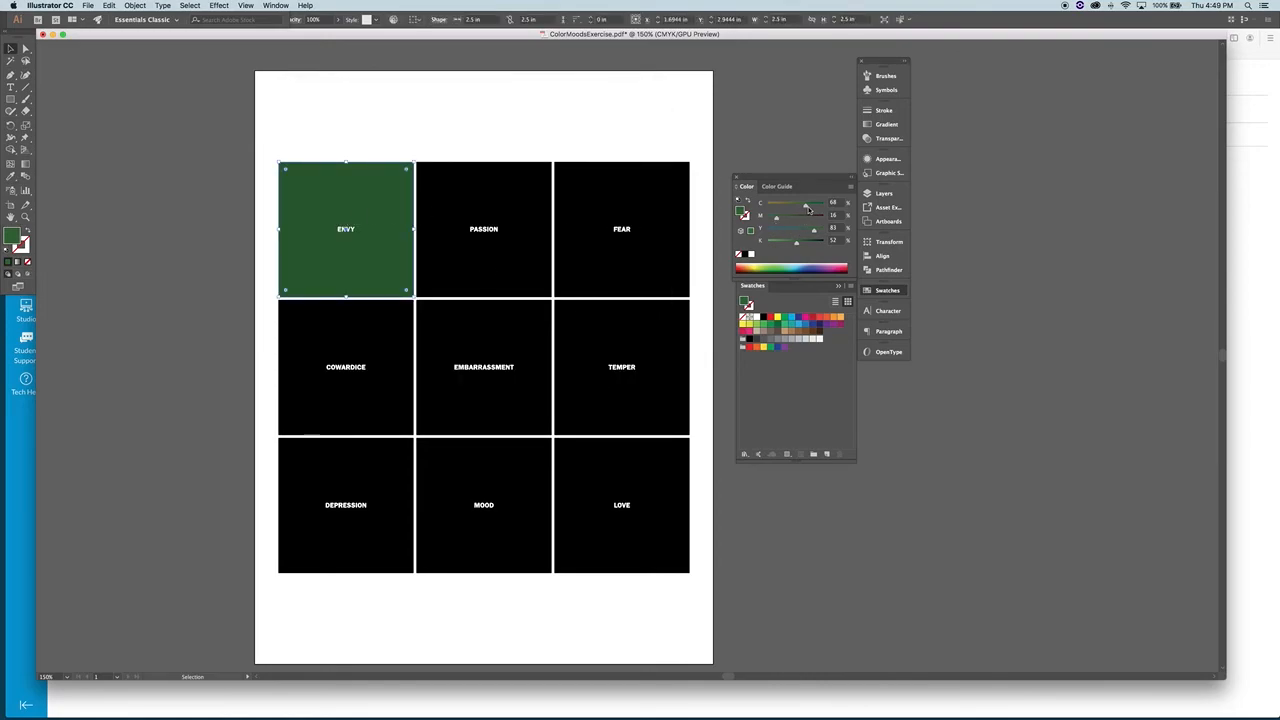
pyautogui.moveTo(797, 243); pyautogui.dragTo(775, 220)
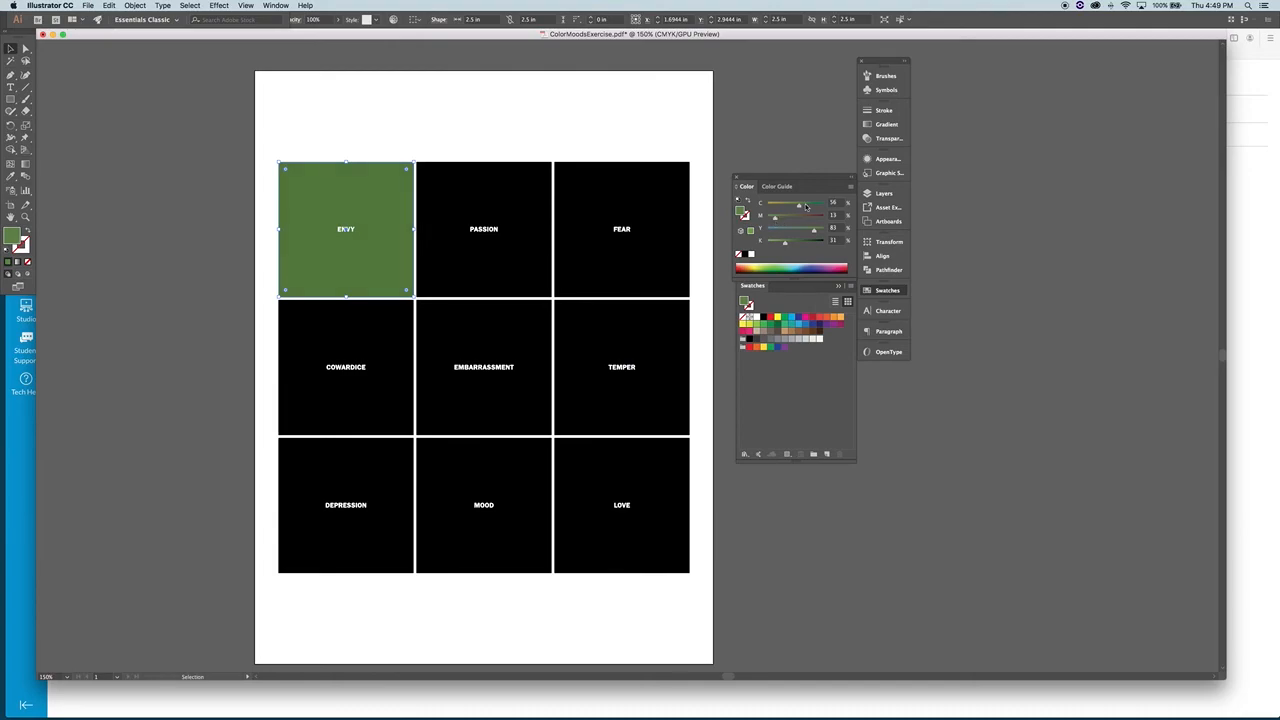
pyautogui.click(638, 134)
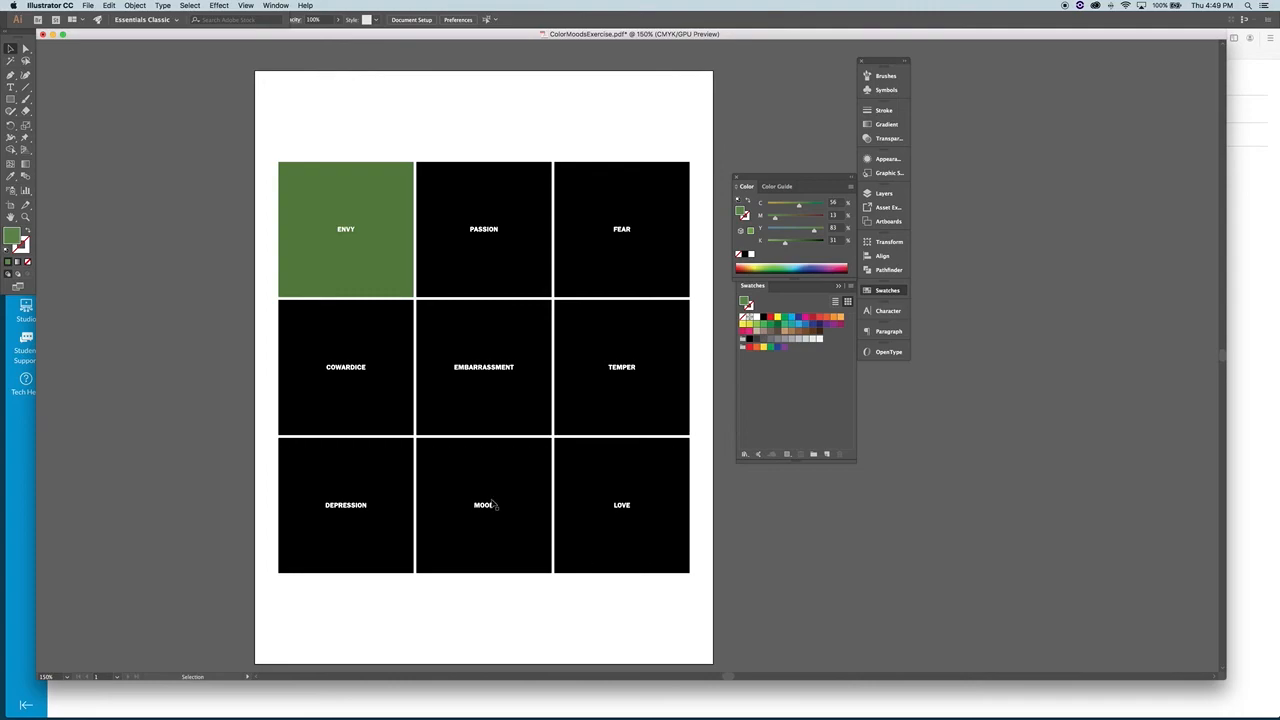
# Start saving a copy under Save As in the Teaching folder, review the available file formats, and cancel
pyautogui.click(87, 6)
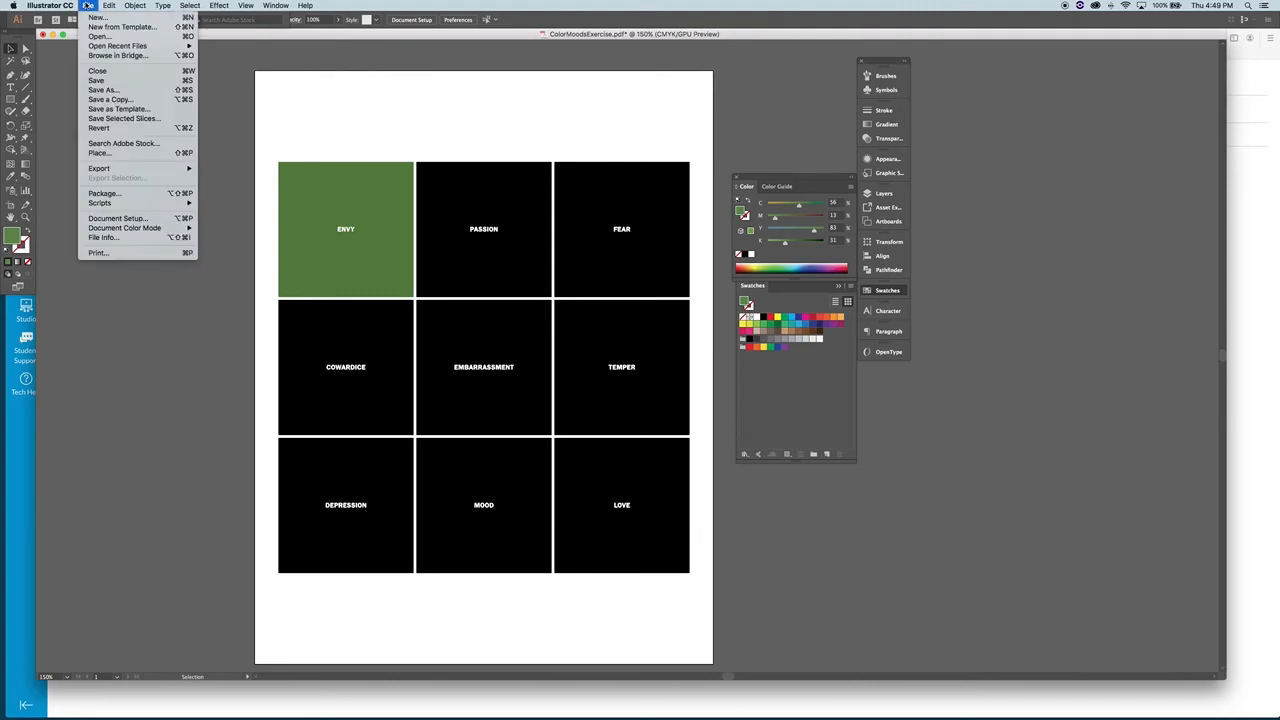
pyautogui.click(104, 90)
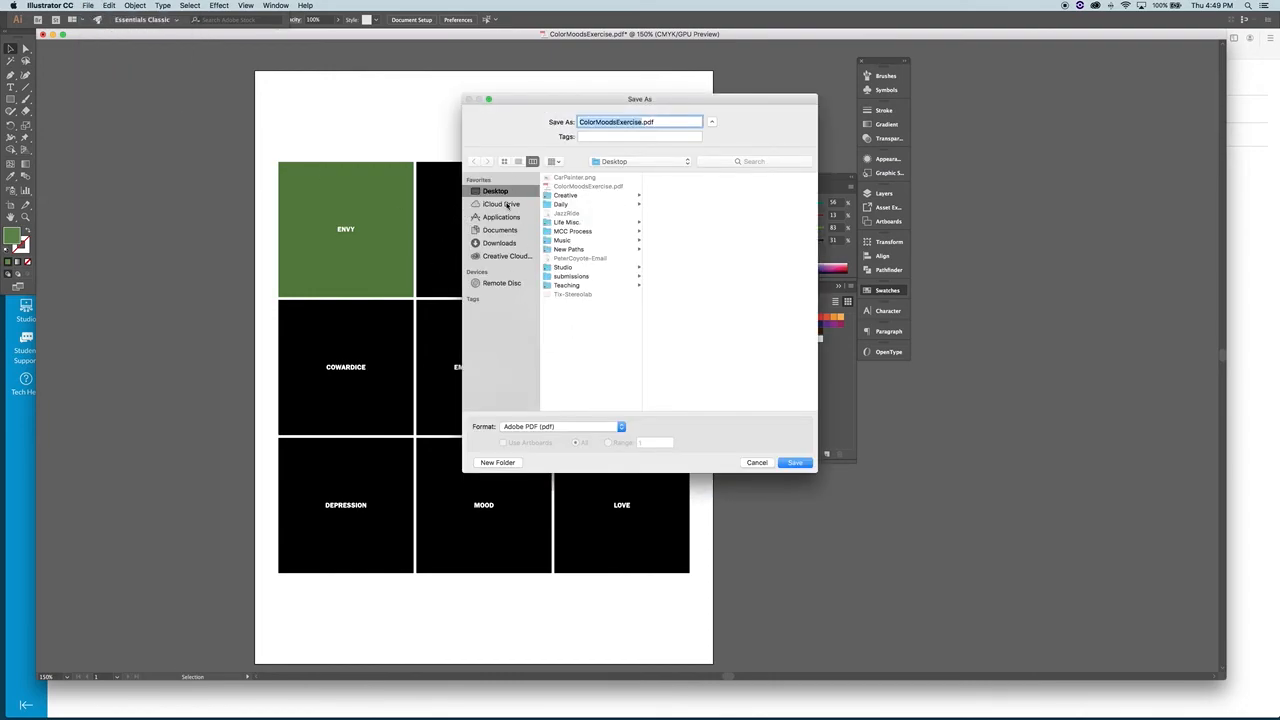
pyautogui.click(568, 286)
pyautogui.click(532, 428)
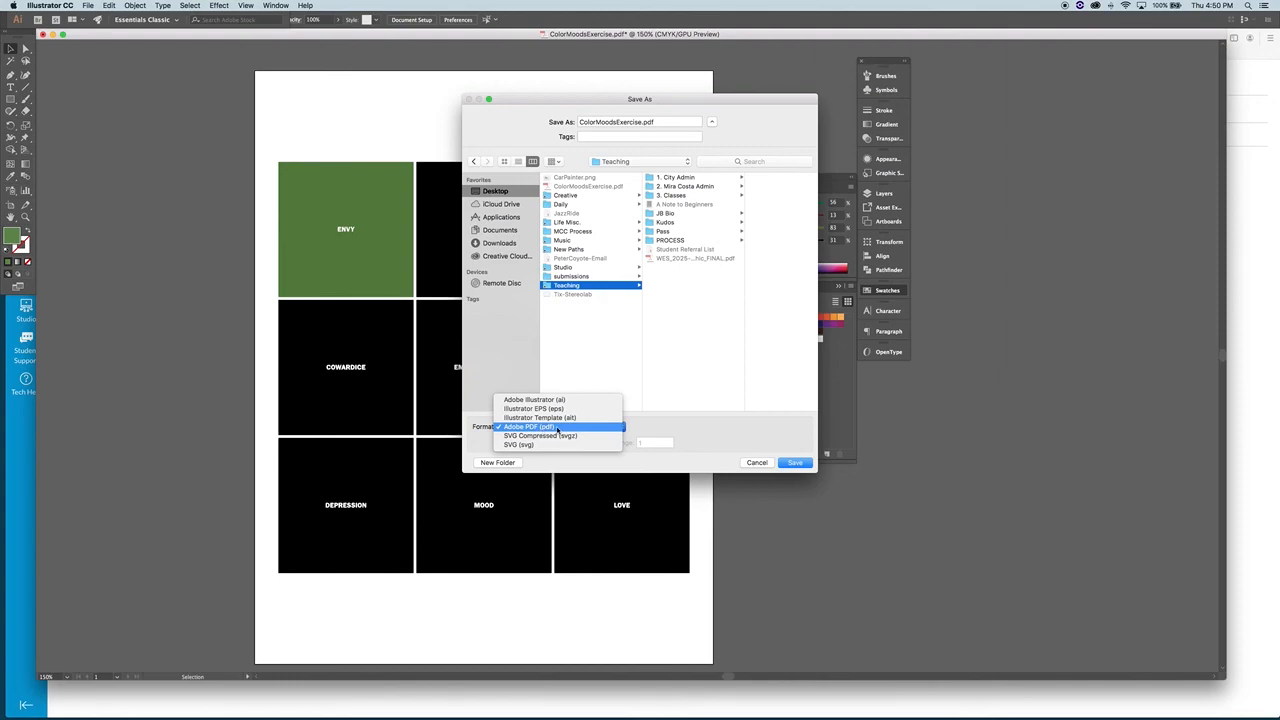
pyautogui.click(761, 465)
pyautogui.click(758, 463)
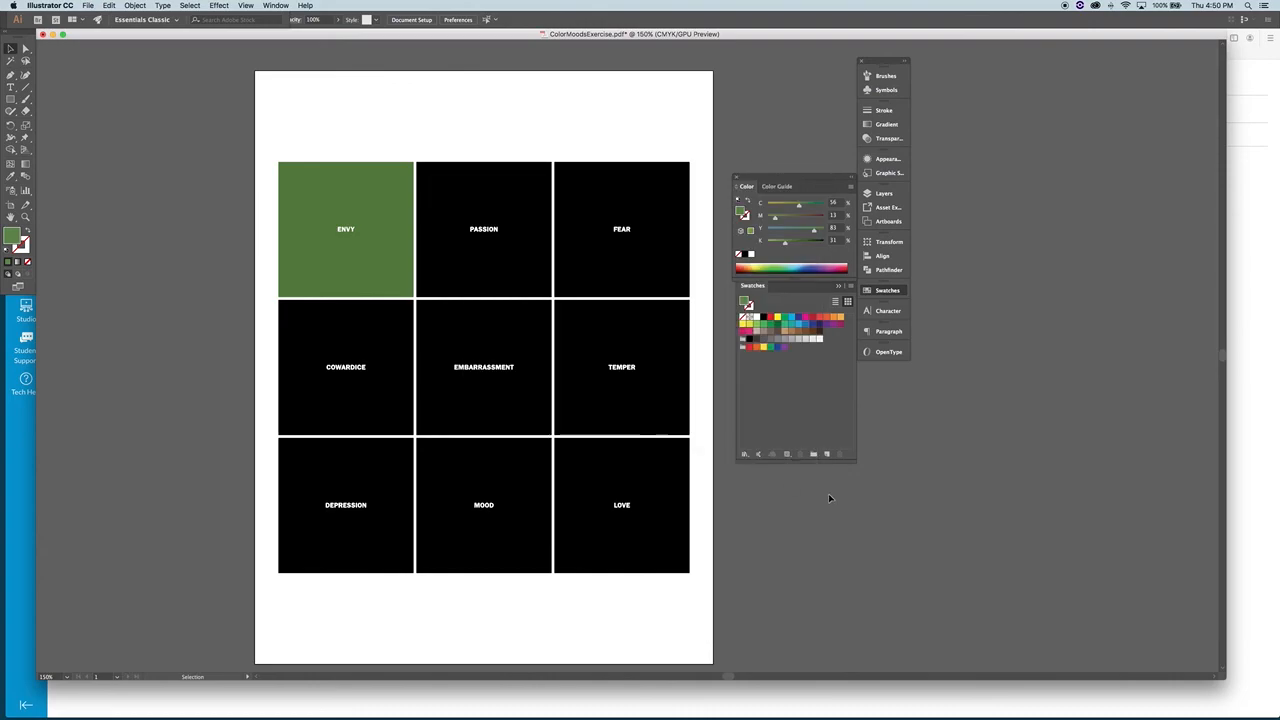